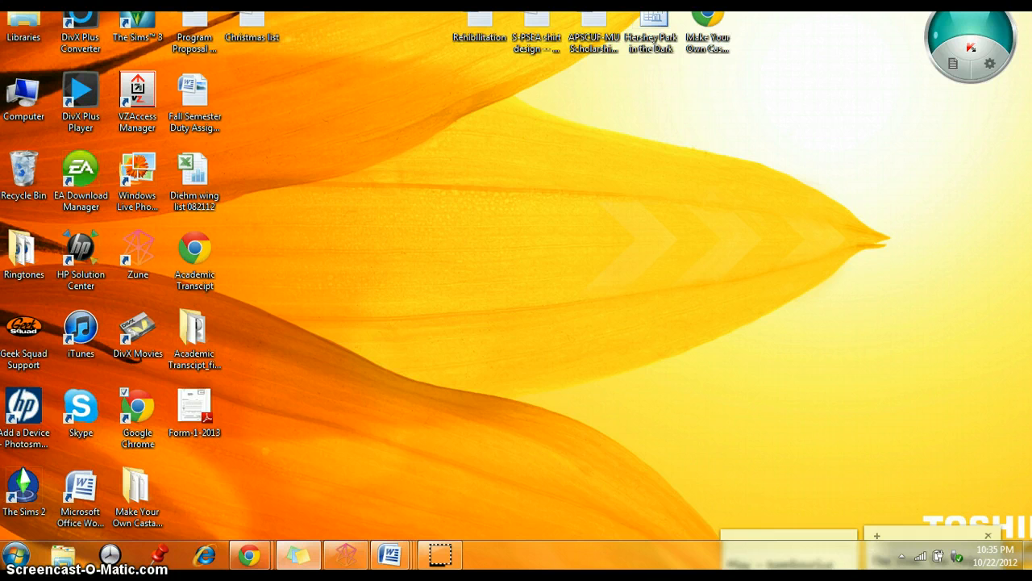
Search Google for "graph maker" and open the Create A Graph result from nces.ed.gov.
mouse_move(249, 554)
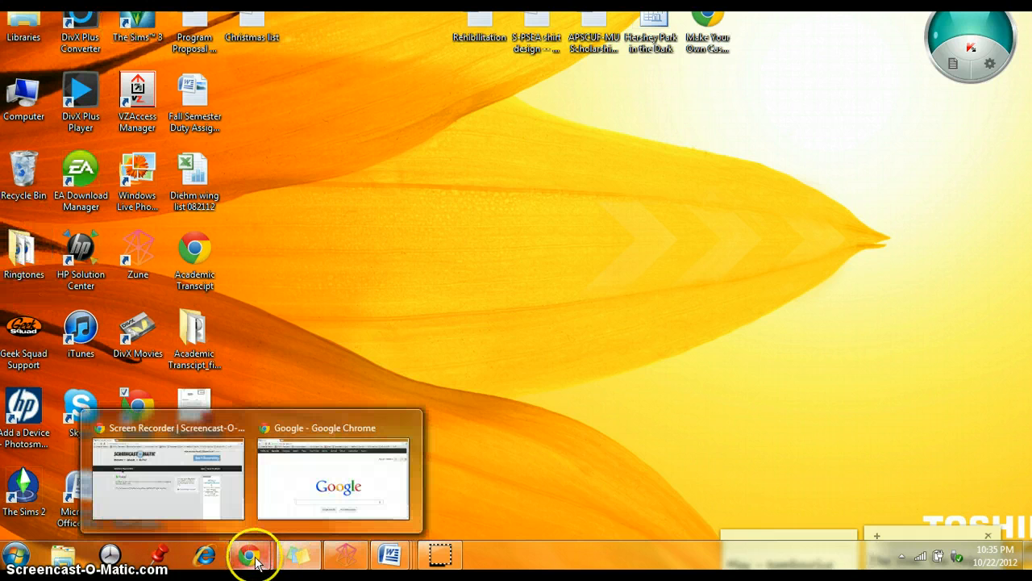
left_click(303, 457)
left_click(273, 422)
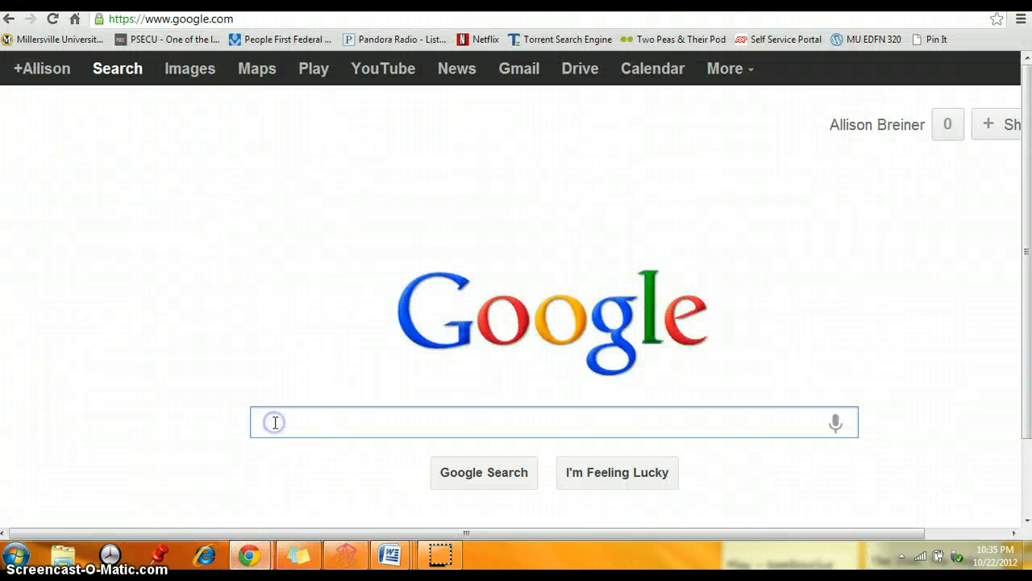
type("graph ")
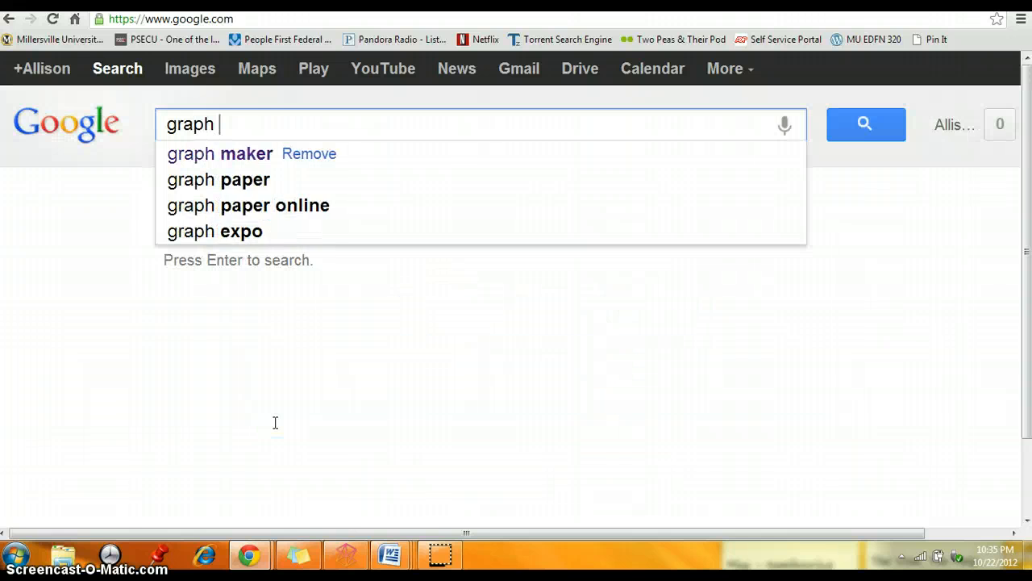
type("maker")
key("Return")
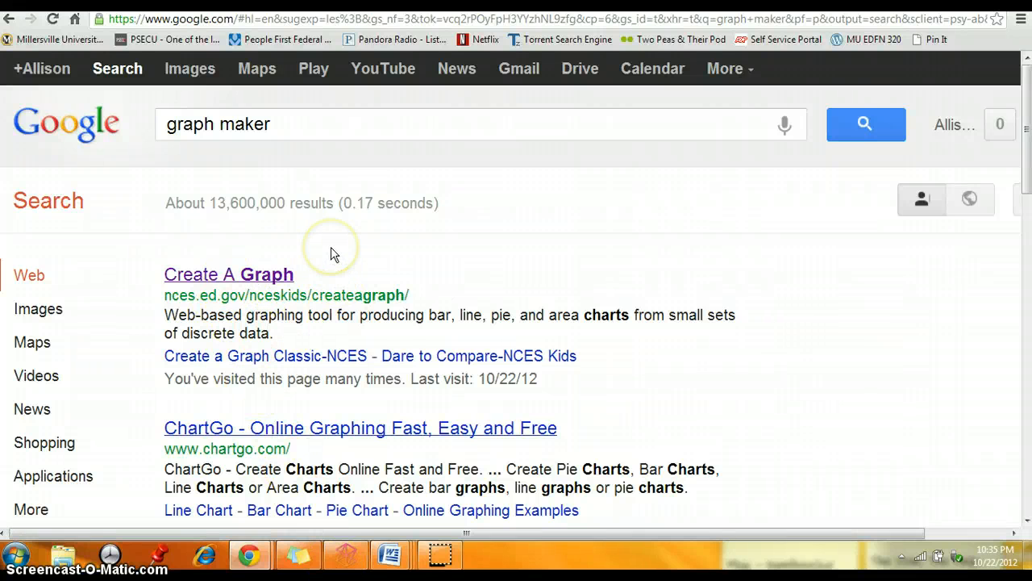
left_click(269, 276)
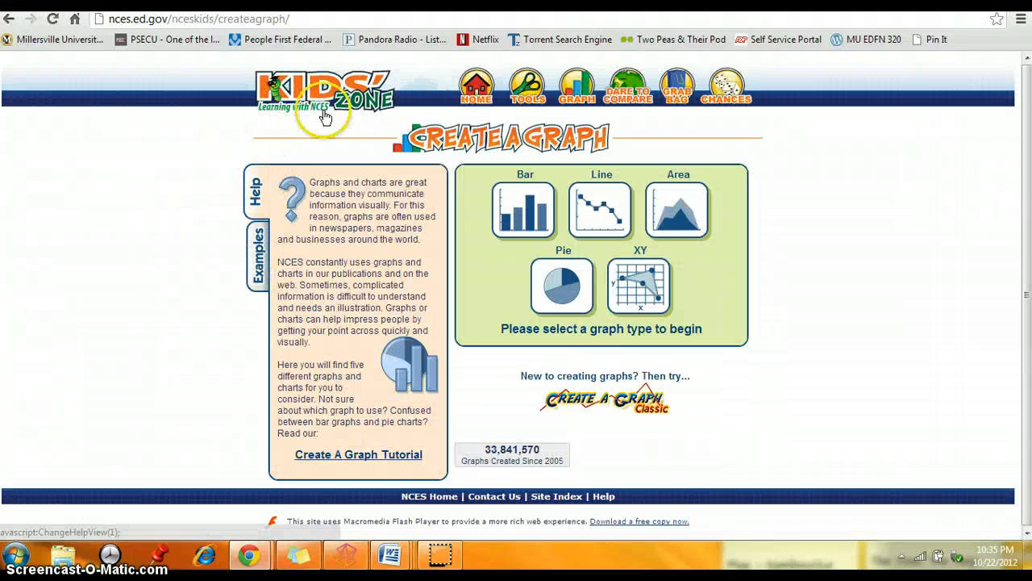
Look at the Kids' Zone home page and the U.S. Average Price of Gasoline example, and return to the graph type selection.
left_click(468, 87)
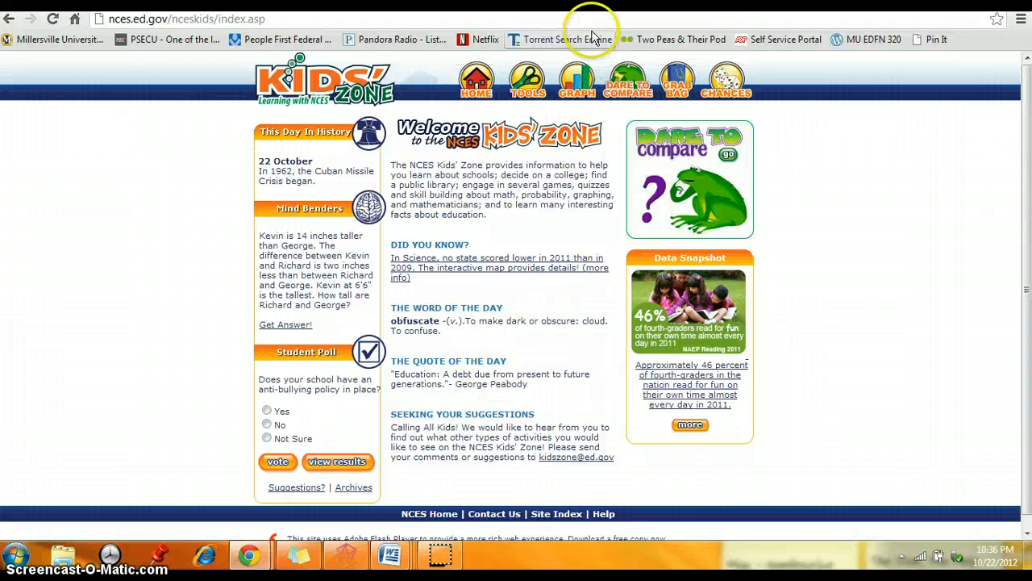
left_click(577, 79)
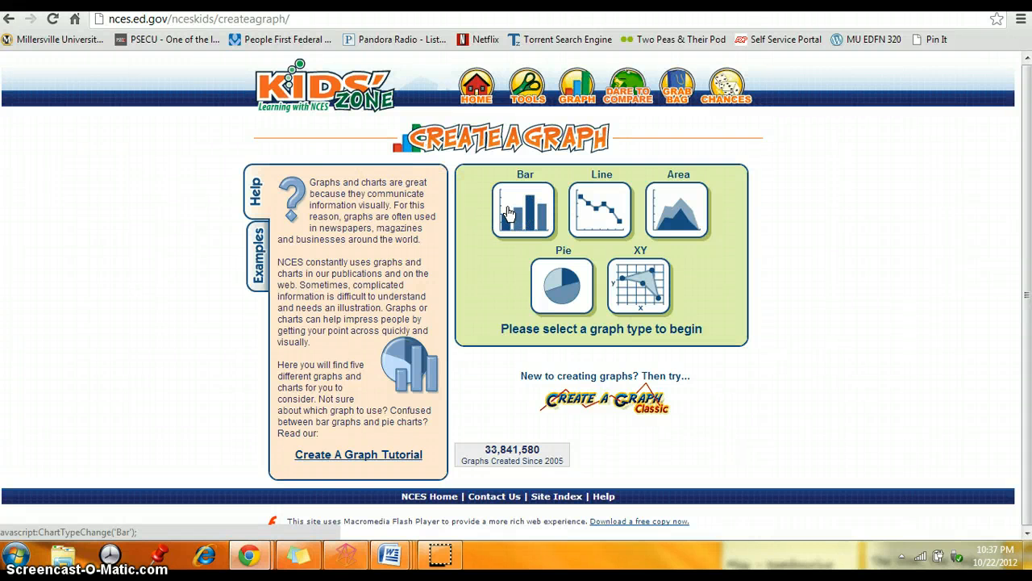
left_click(260, 276)
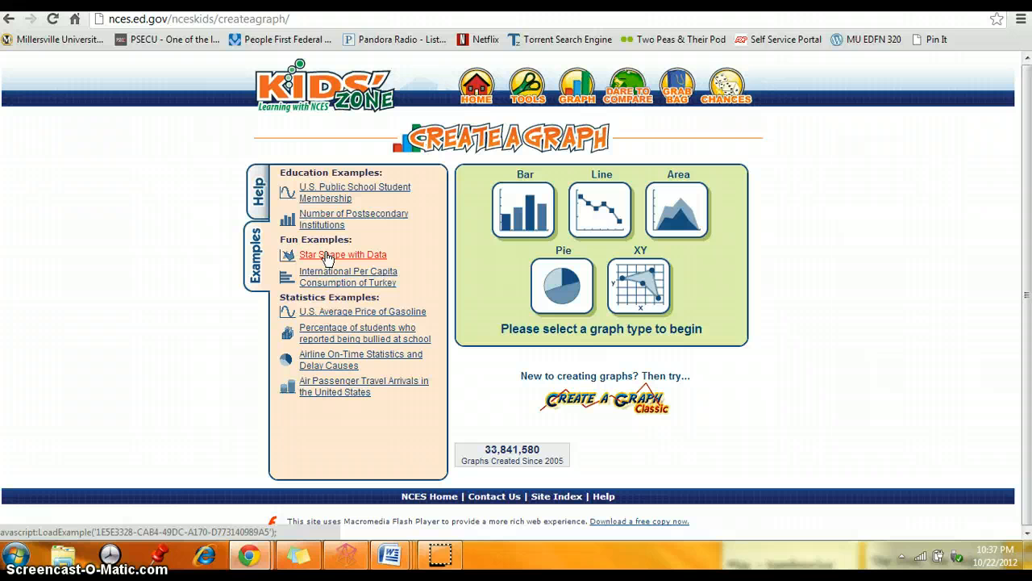
left_click(325, 318)
left_click(324, 312)
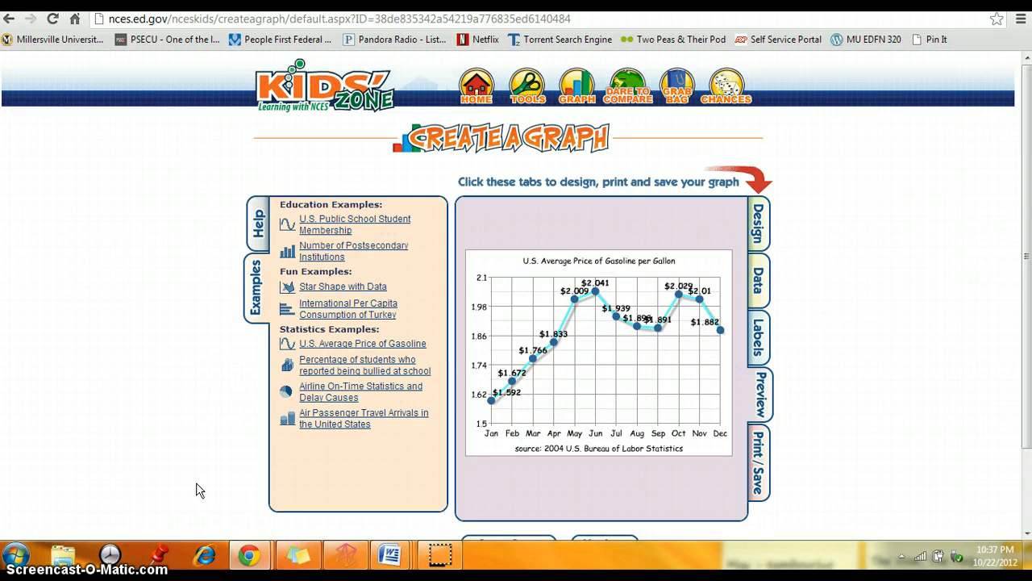
left_click(586, 94)
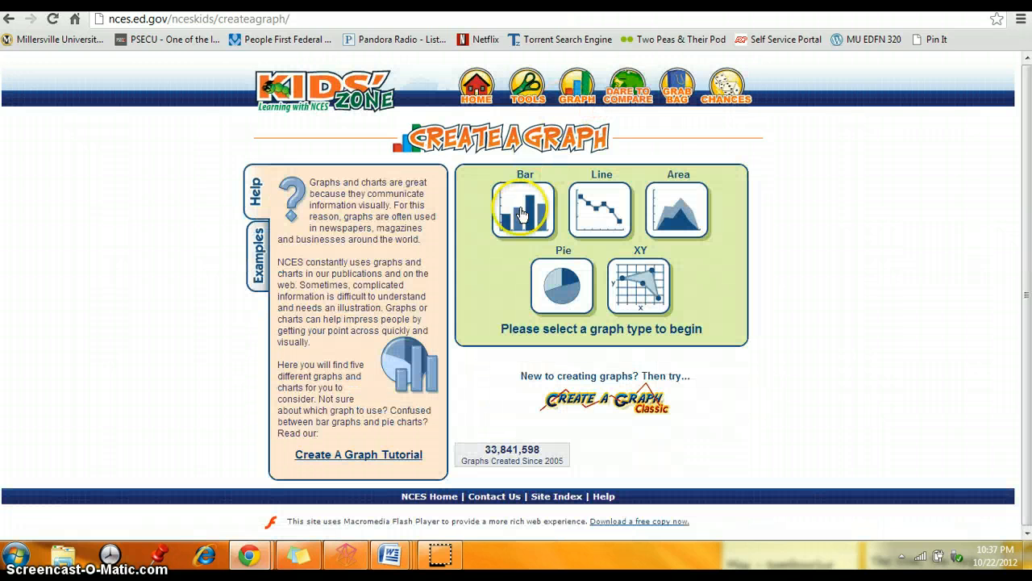
Start a bar graph with a 2D appearance.
left_click(520, 211)
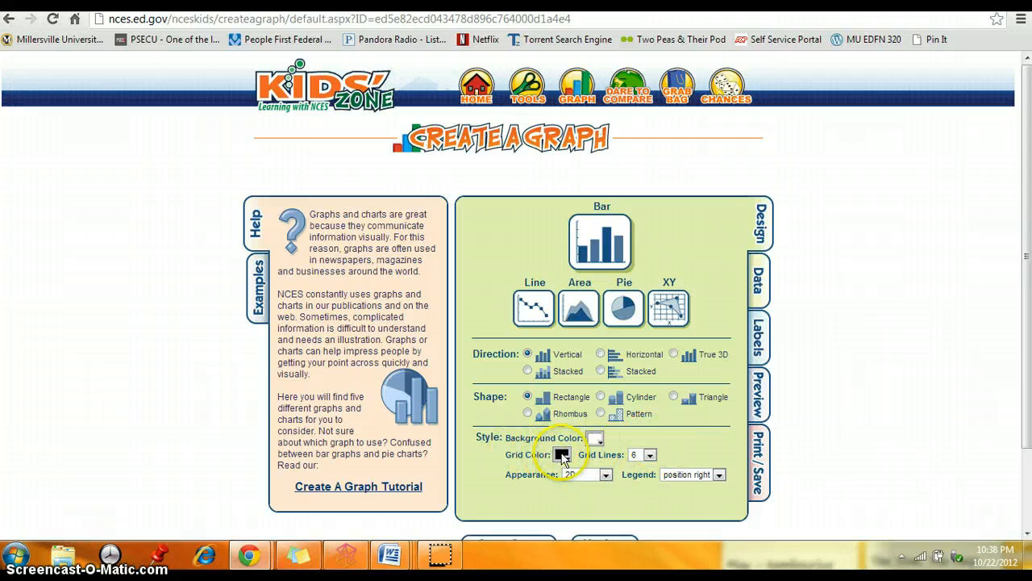
left_click(605, 474)
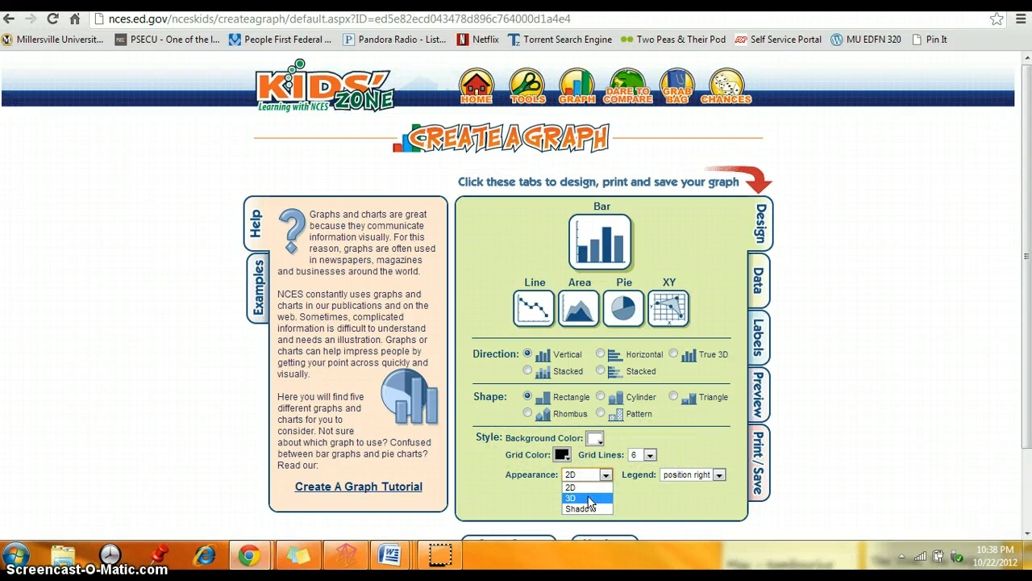
left_click(586, 488)
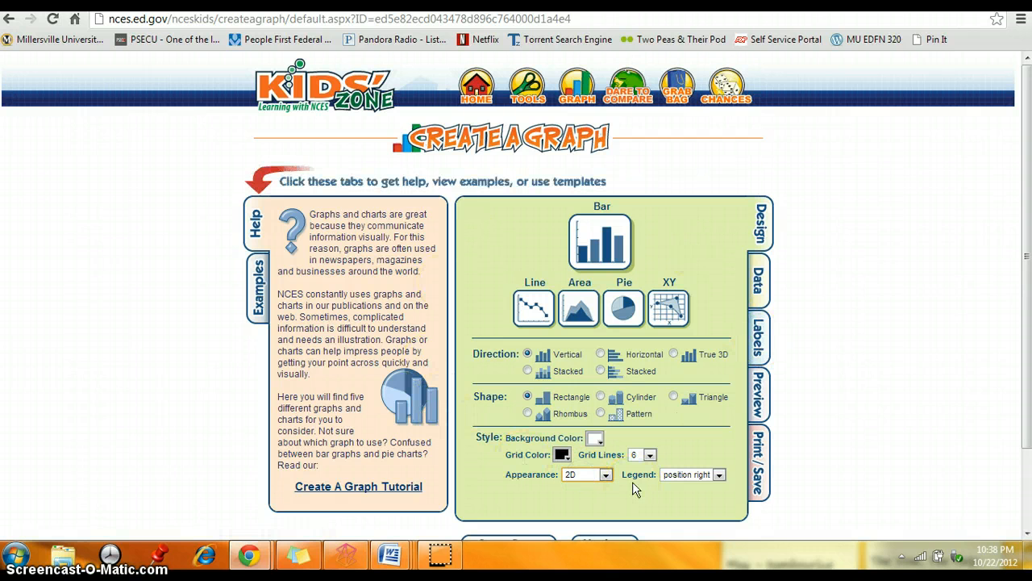
Open the graph's data settings and read the help text about the graph title and source.
left_click(759, 283)
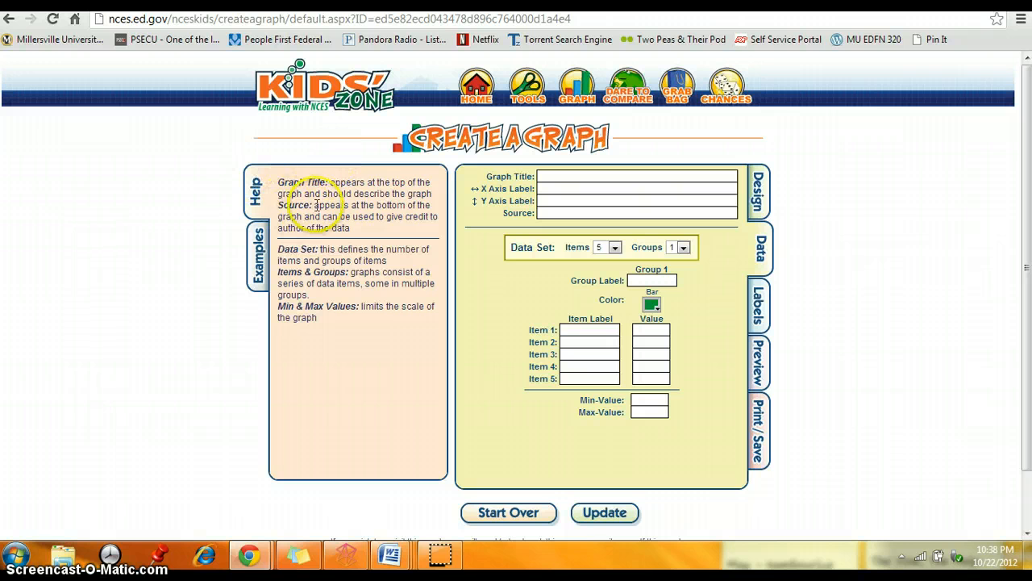
left_click(281, 180)
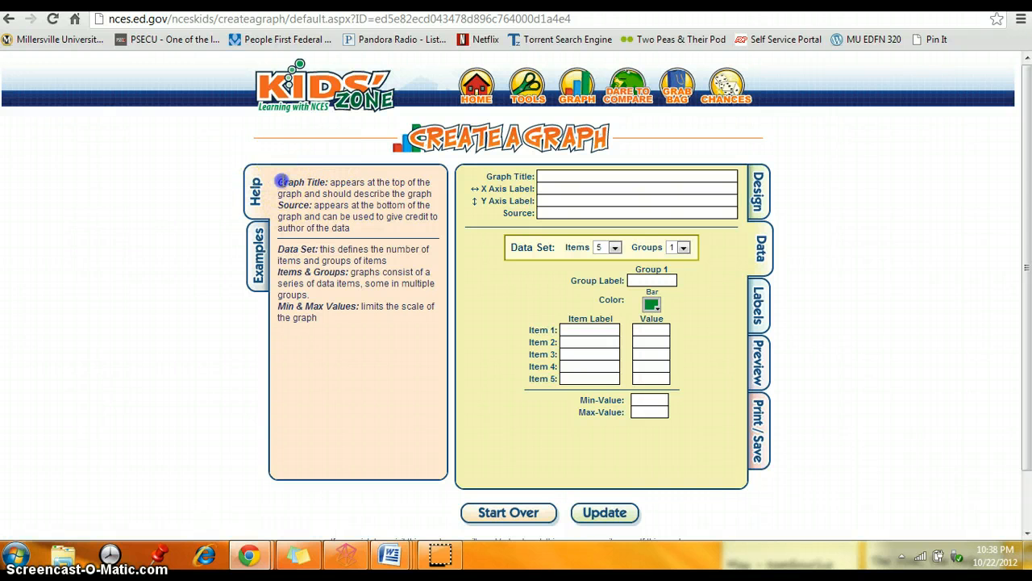
left_click_drag(291, 182, 435, 199)
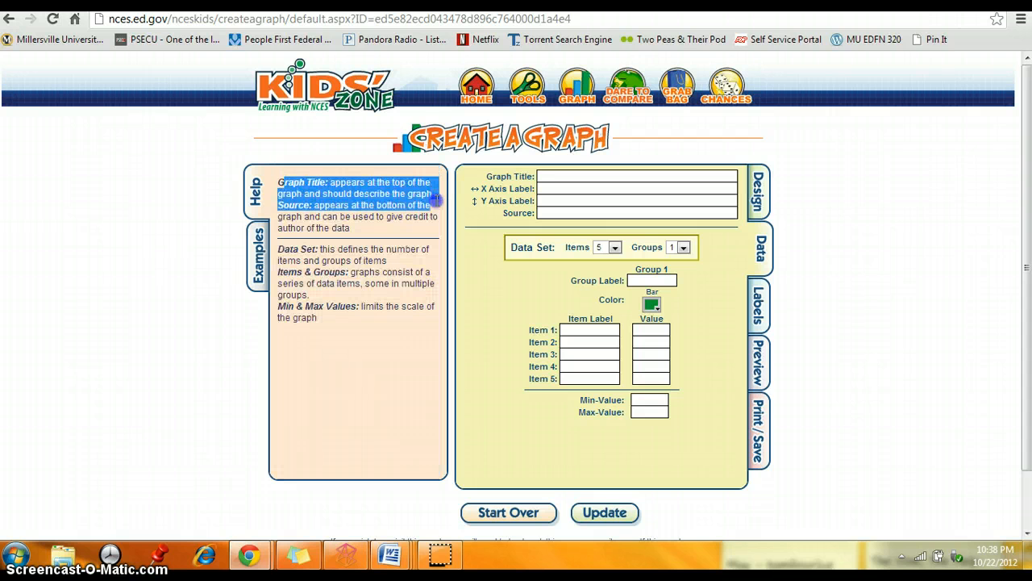
left_click(269, 312)
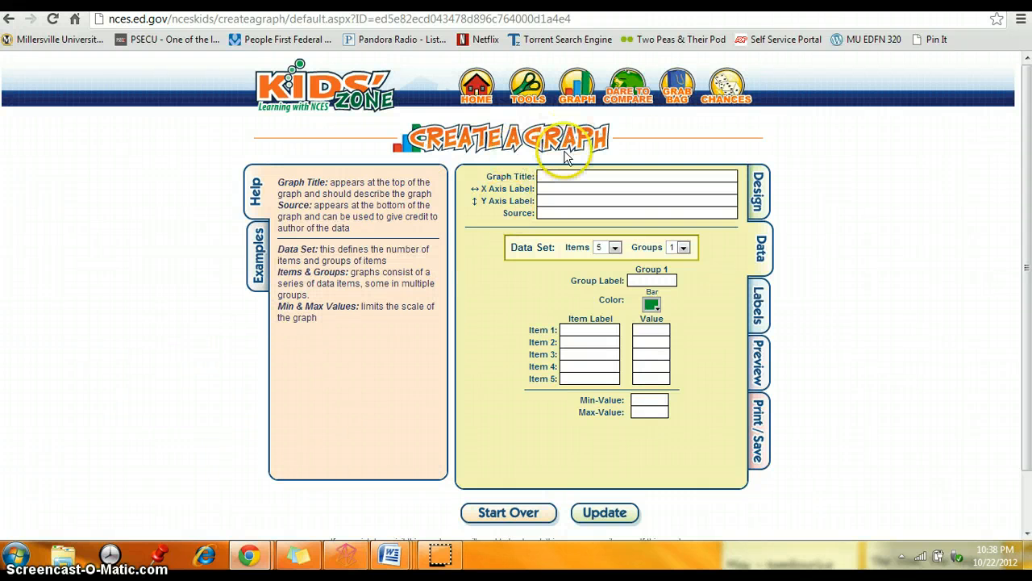
Title the graph Favorite Colors, label the X axis Colors and the Y axis Total # of friends, and enter the author's first name as source.
left_click(546, 174)
left_click(548, 175)
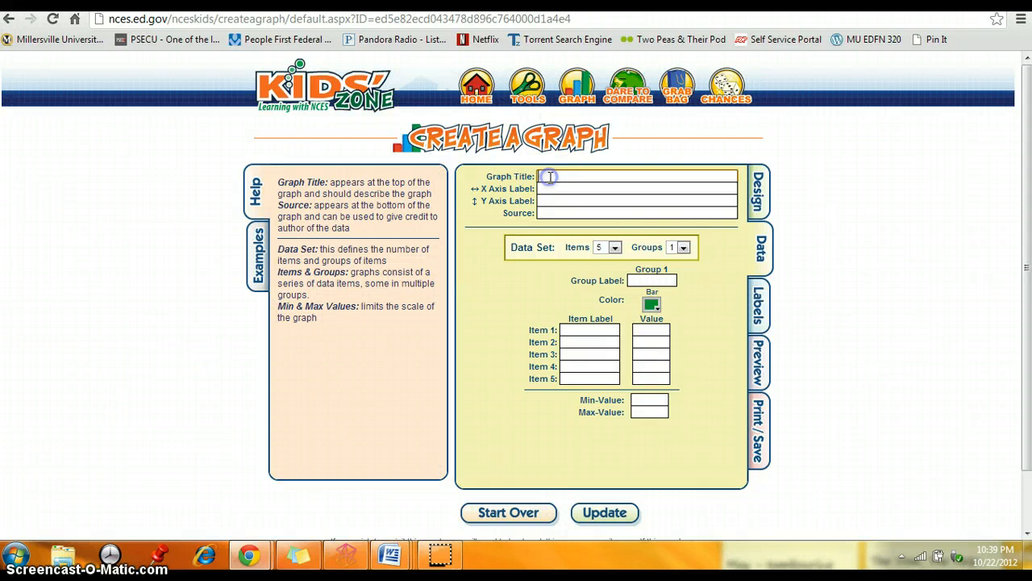
type("Favorite")
left_click(548, 179)
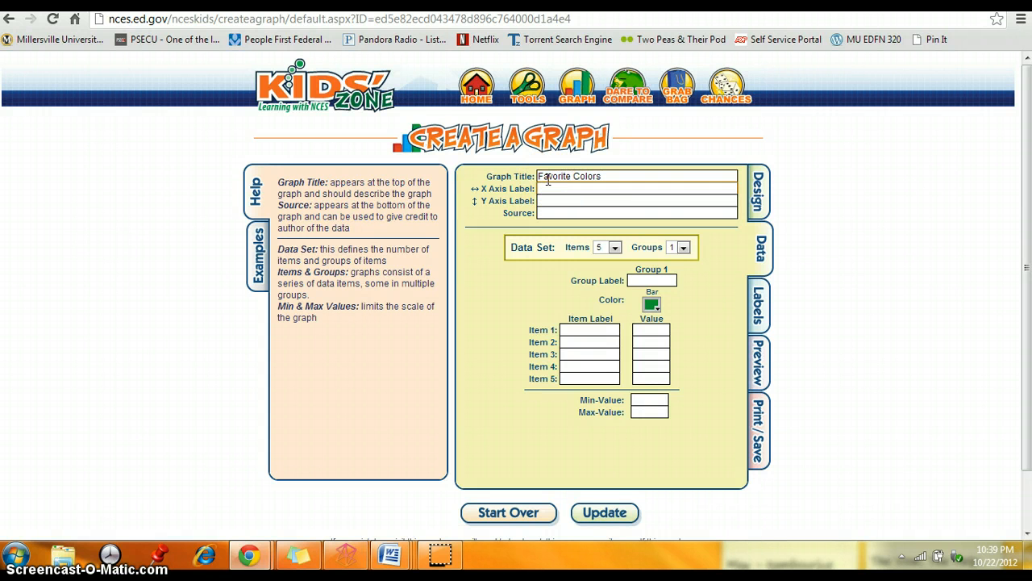
type("C")
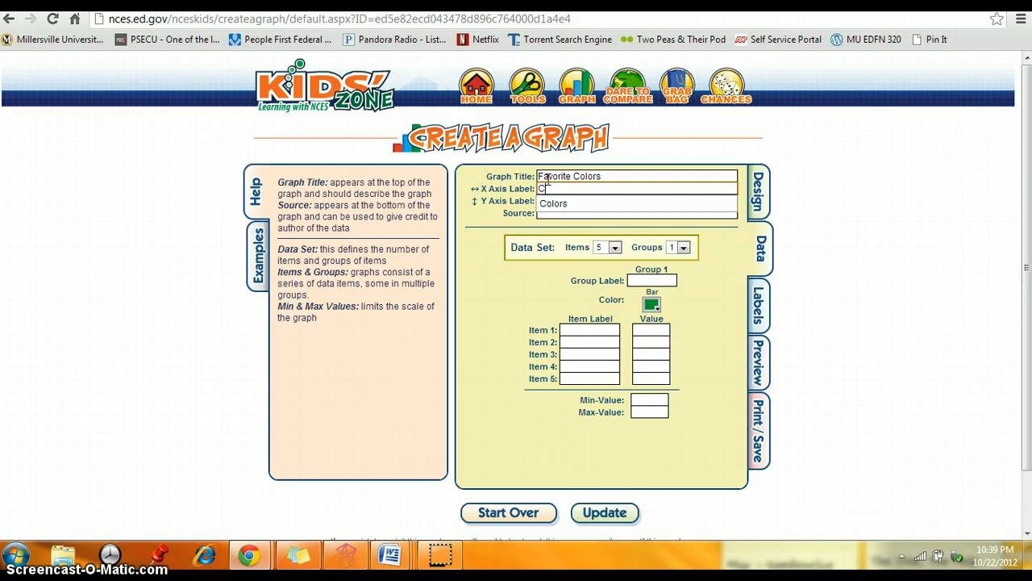
type("olors")
key("Tab")
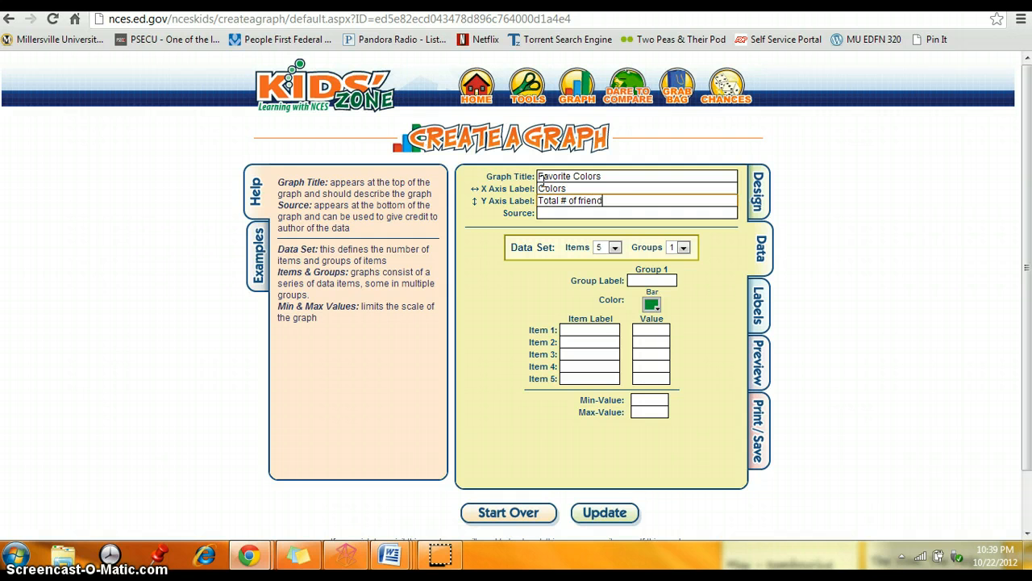
type("s")
key("Tab")
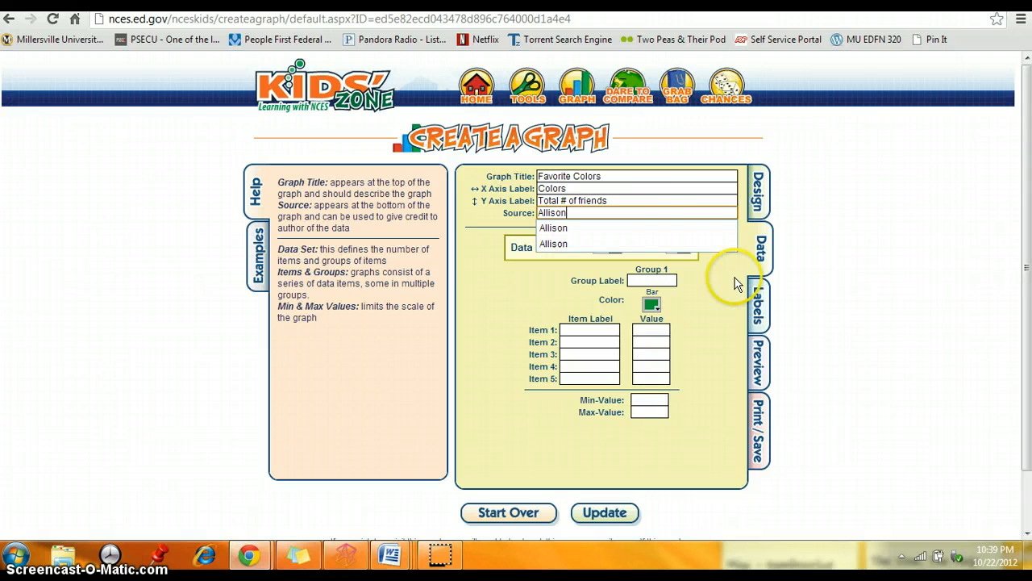
left_click(516, 300)
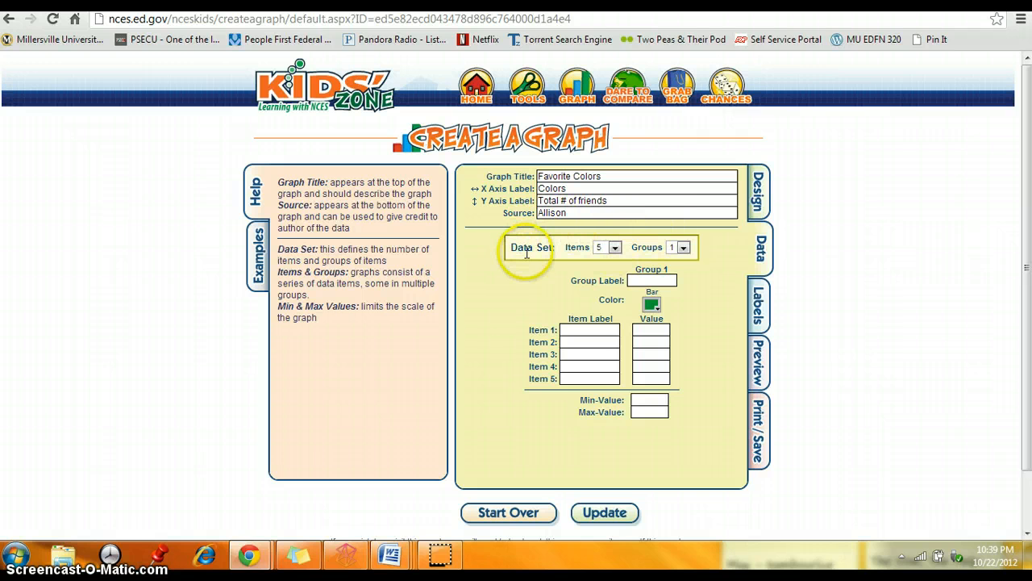
Set the data set to 1 item and 5 groups.
left_click(614, 248)
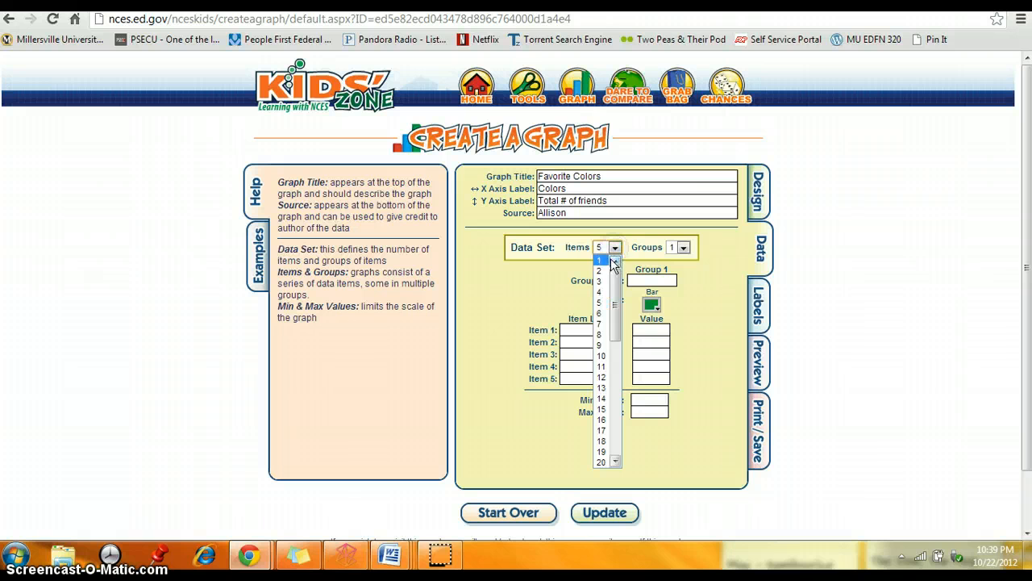
left_click(612, 261)
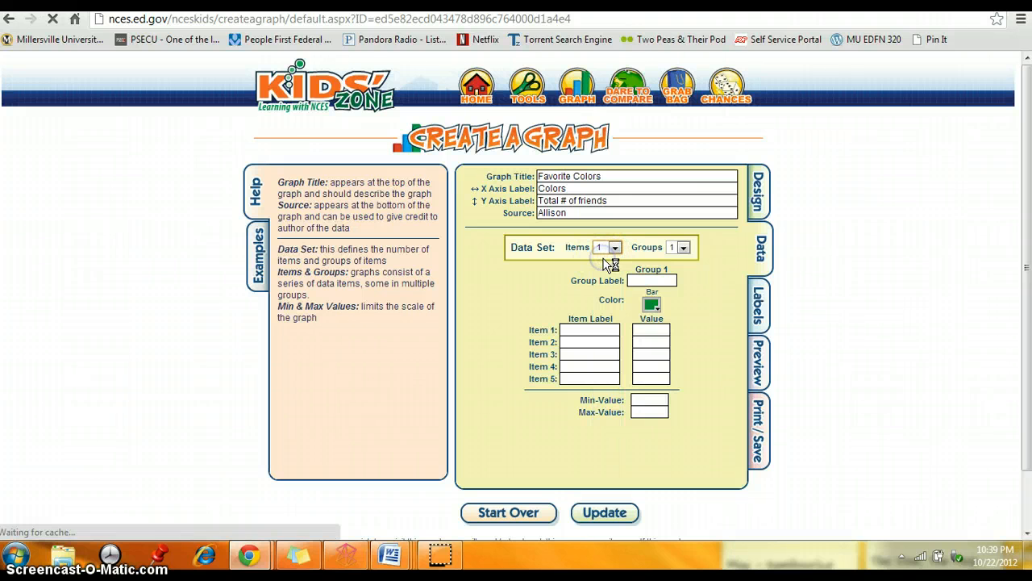
left_click(683, 247)
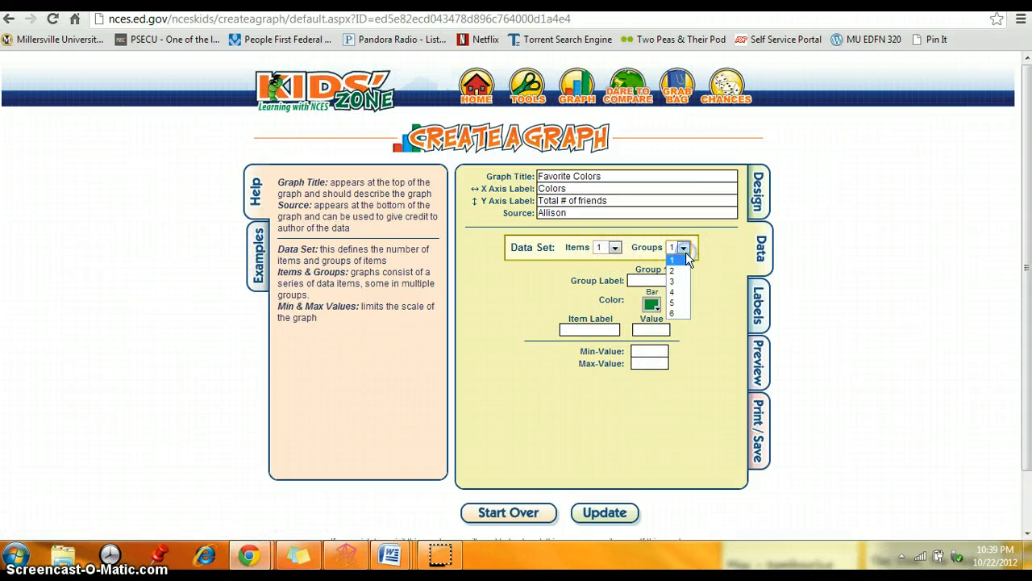
left_click(684, 301)
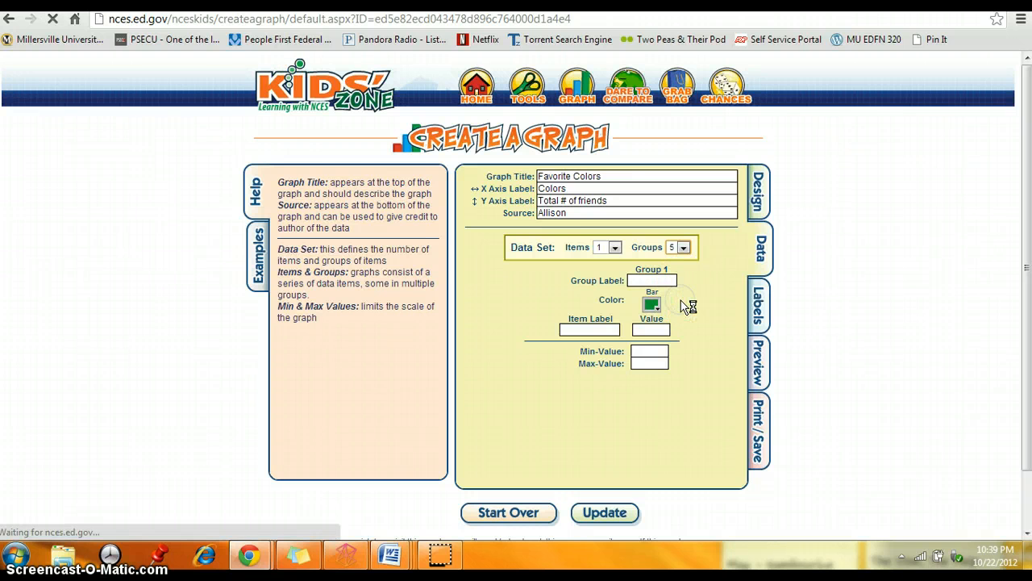
Label the five groups Red, Pink, Yellow, Purple and Blue.
left_click(555, 290)
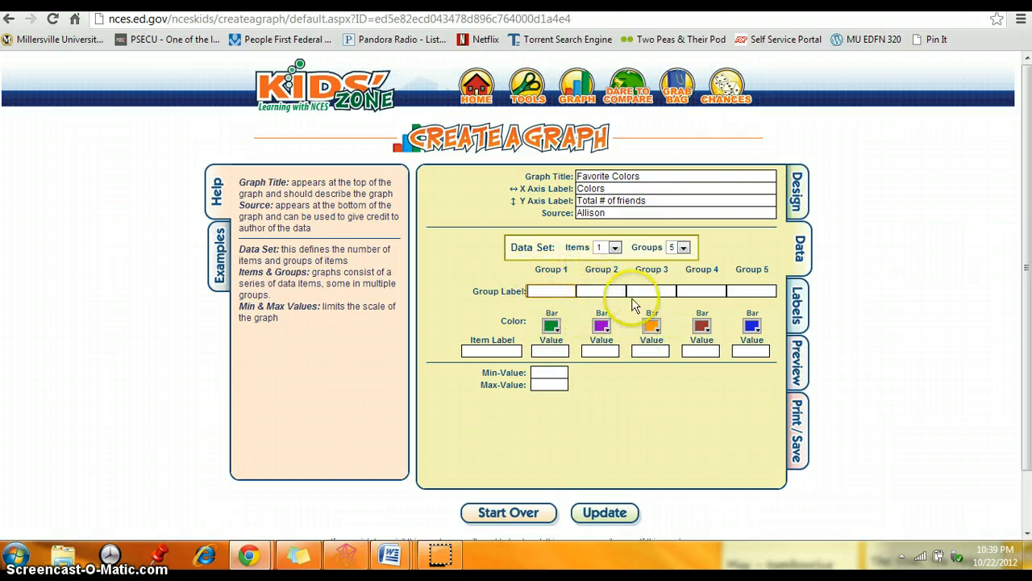
left_click(555, 292)
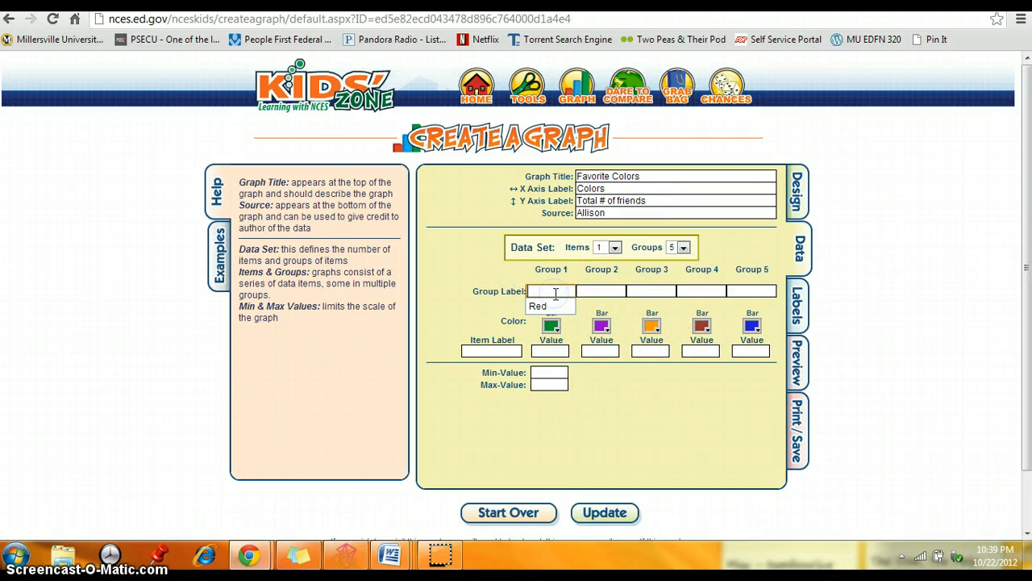
type("Red")
key("Tab")
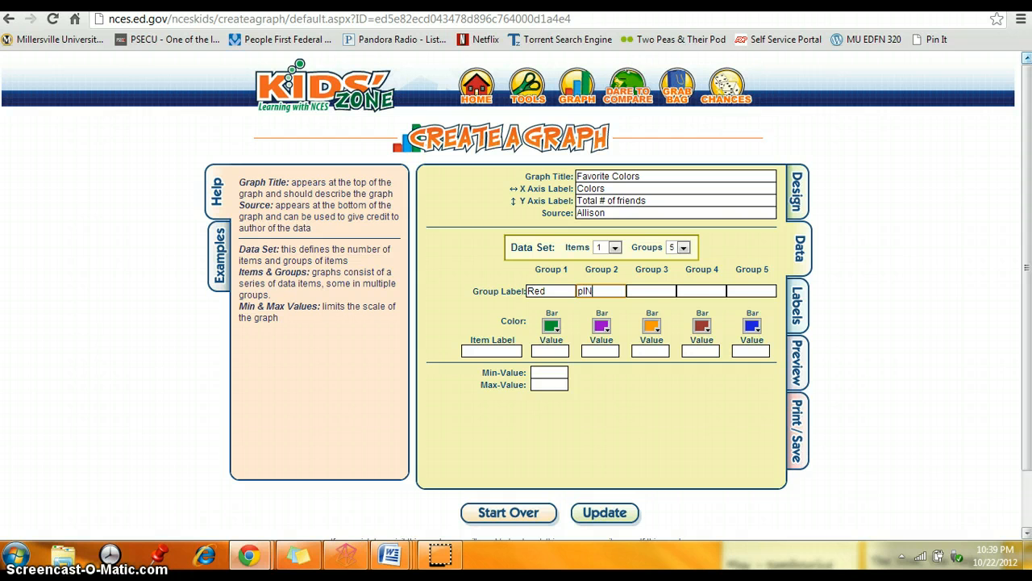
type("Pink")
key("Tab")
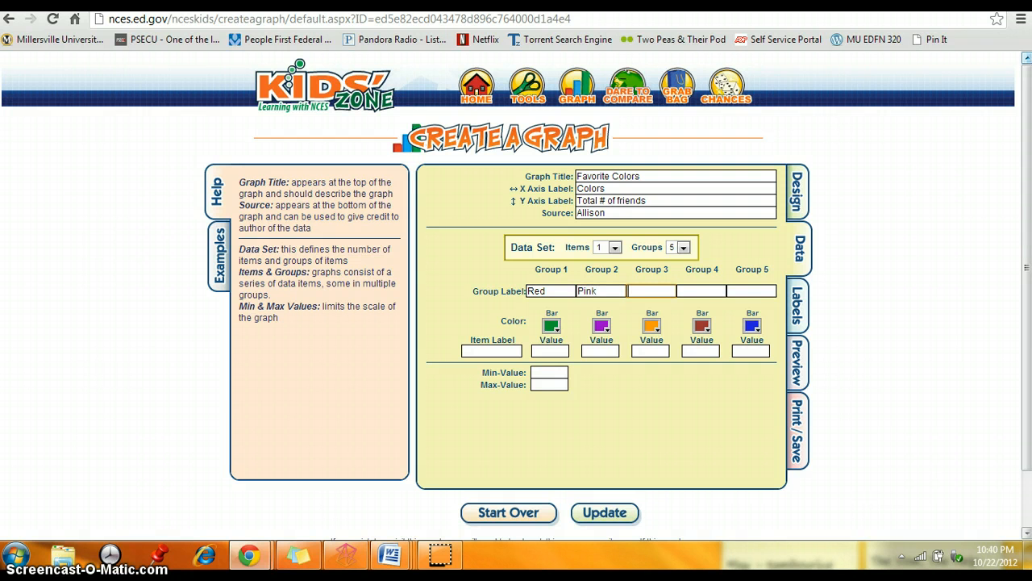
type("Yellow")
key("Tab")
type("Purp")
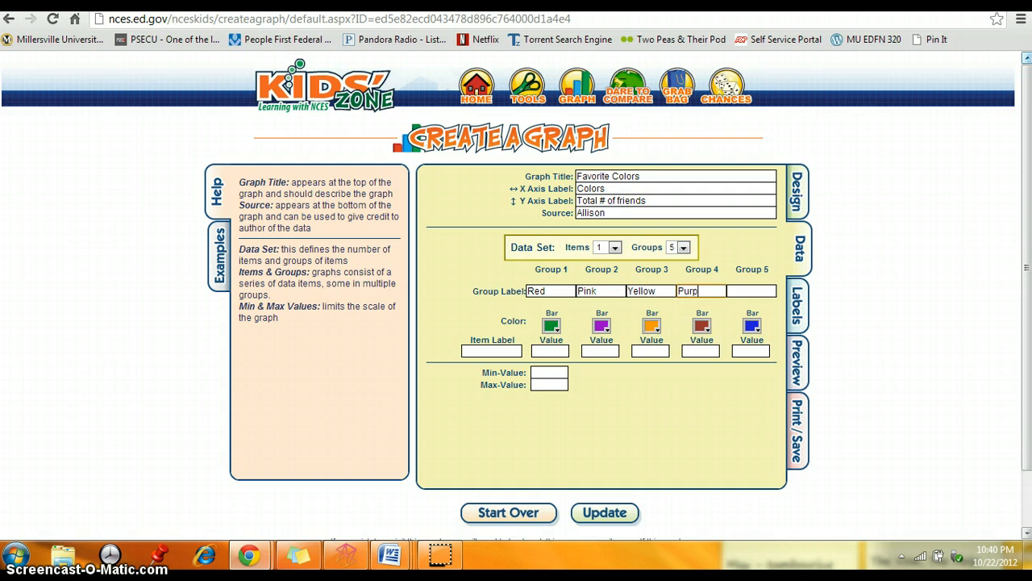
type("le")
key("Tab")
type("Blu")
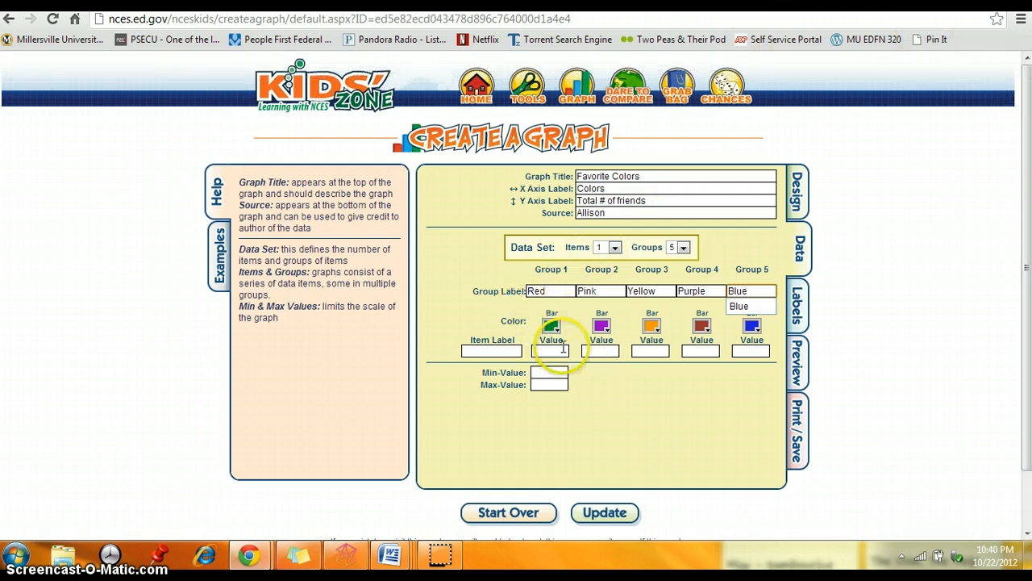
Color the Red group's bar red, the Pink group's bar light pink and the Purple group's bar purple.
double_click(537, 291)
left_click(555, 351)
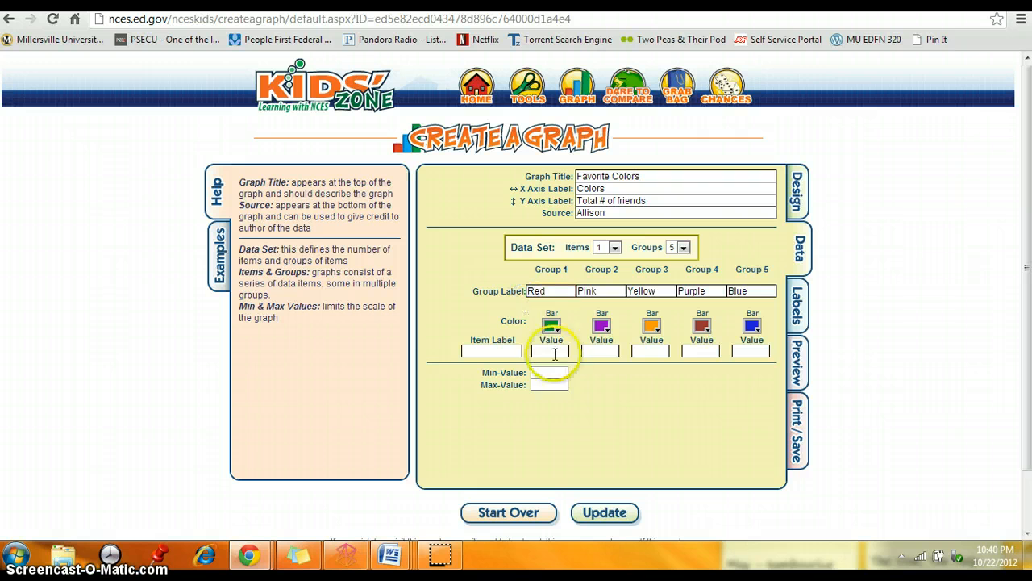
left_click(553, 328)
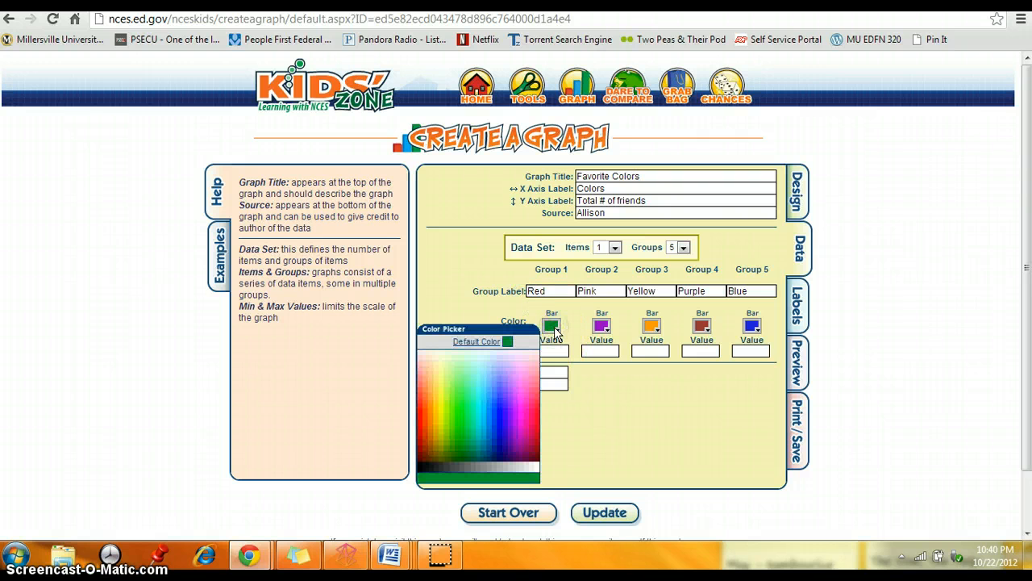
left_click(417, 422)
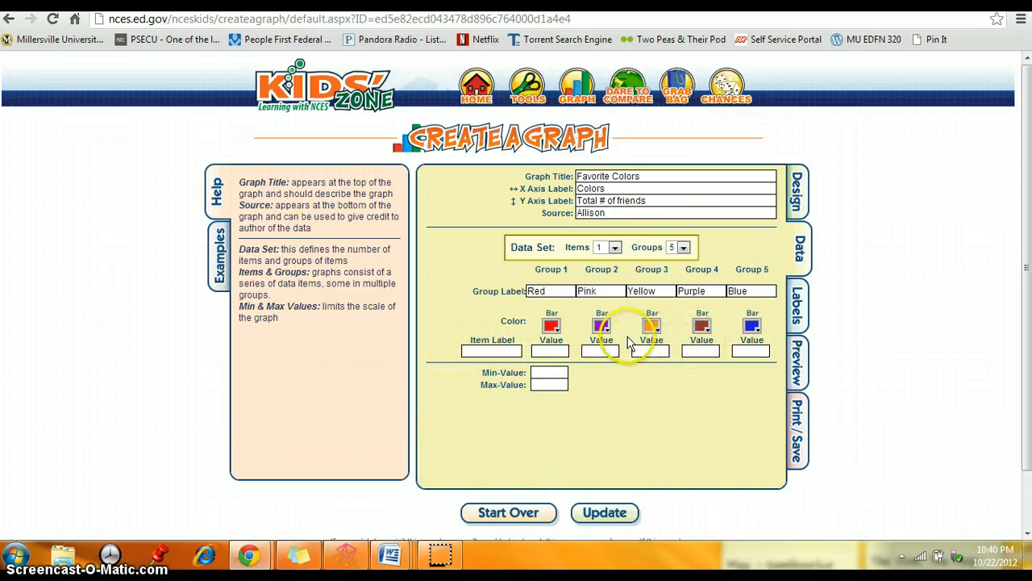
left_click(607, 331)
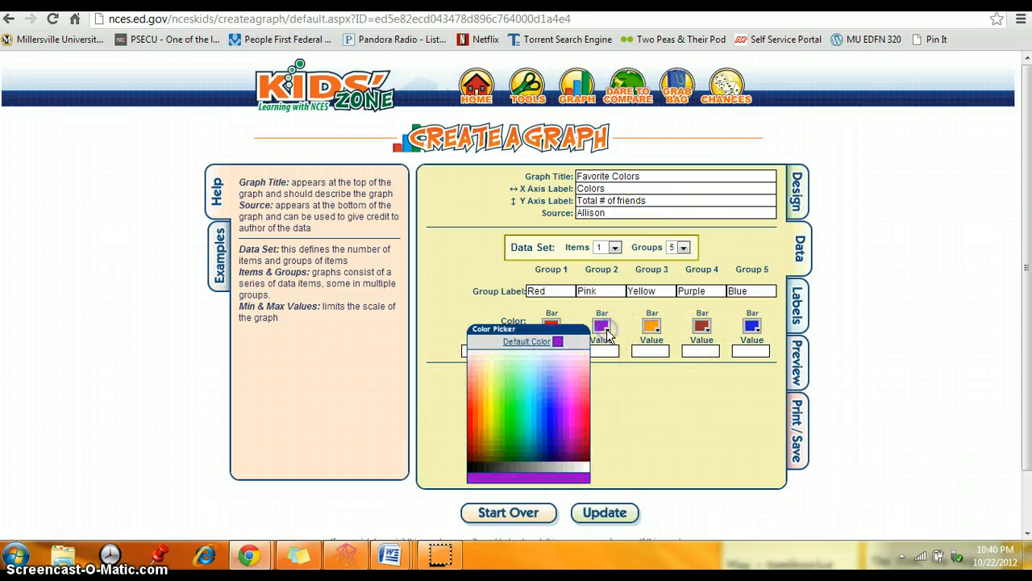
left_click(571, 380)
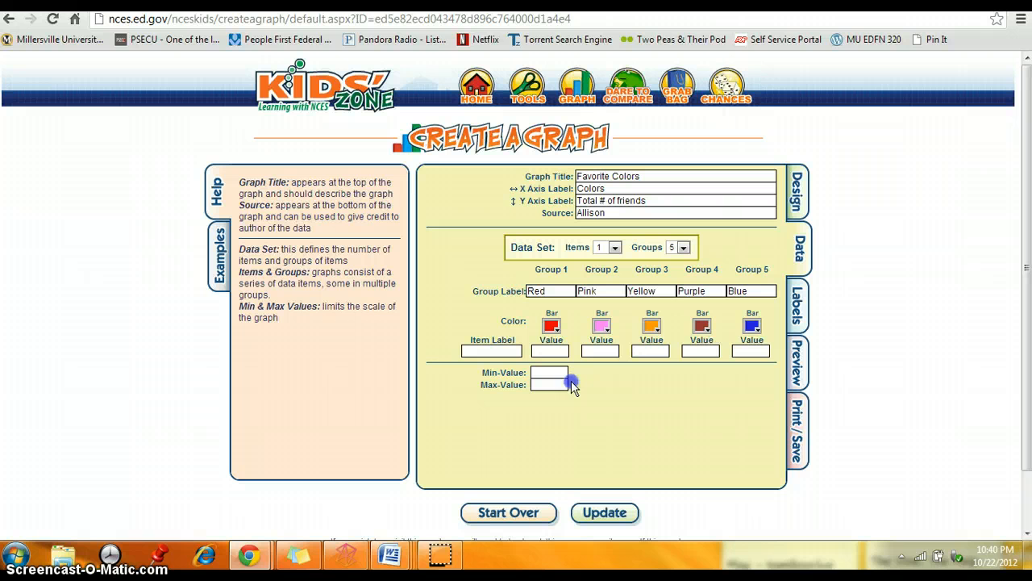
left_click(701, 326)
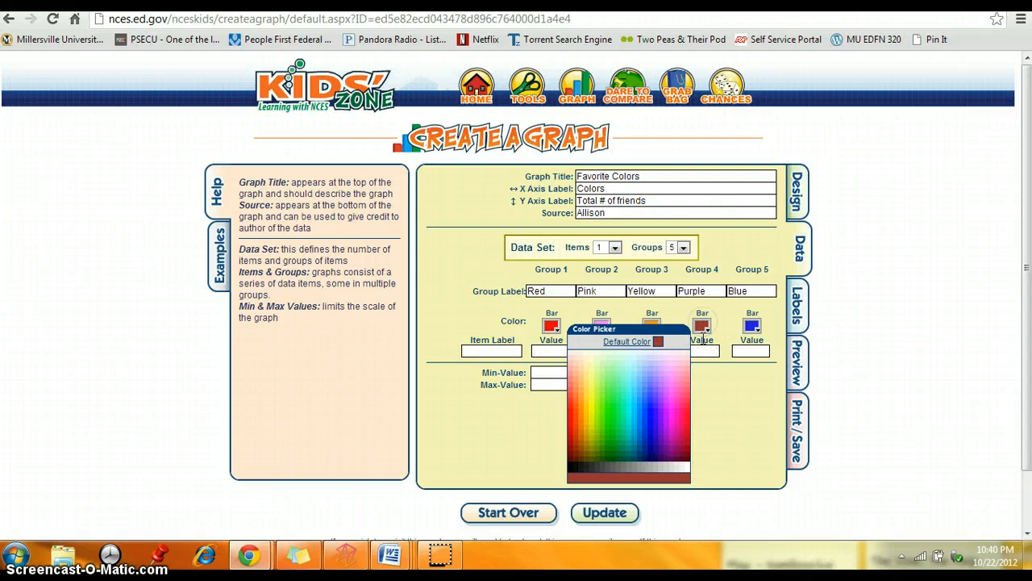
left_click(661, 434)
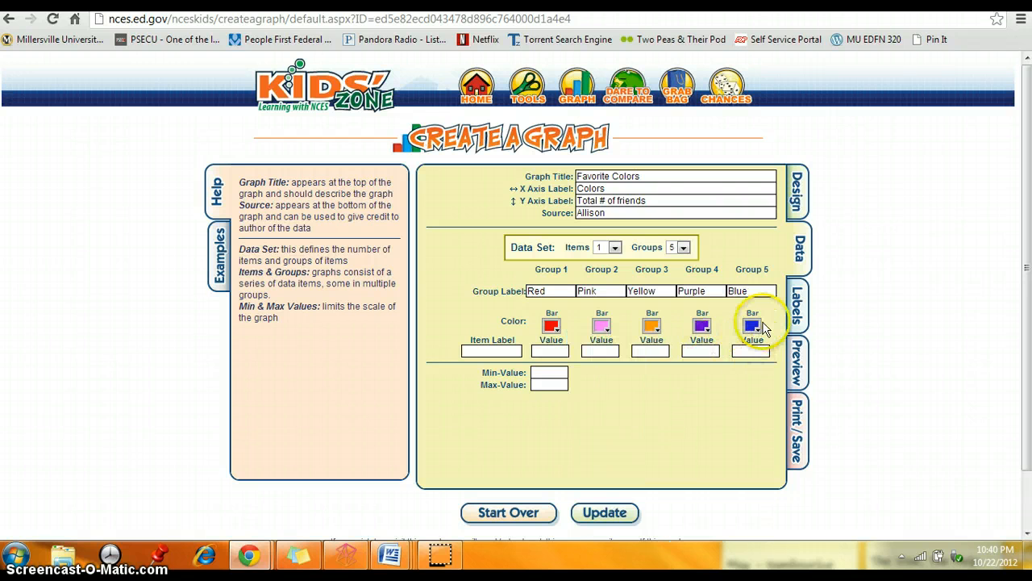
Set the graph's minimum value to 0 and maximum value to 10.
left_click(536, 373)
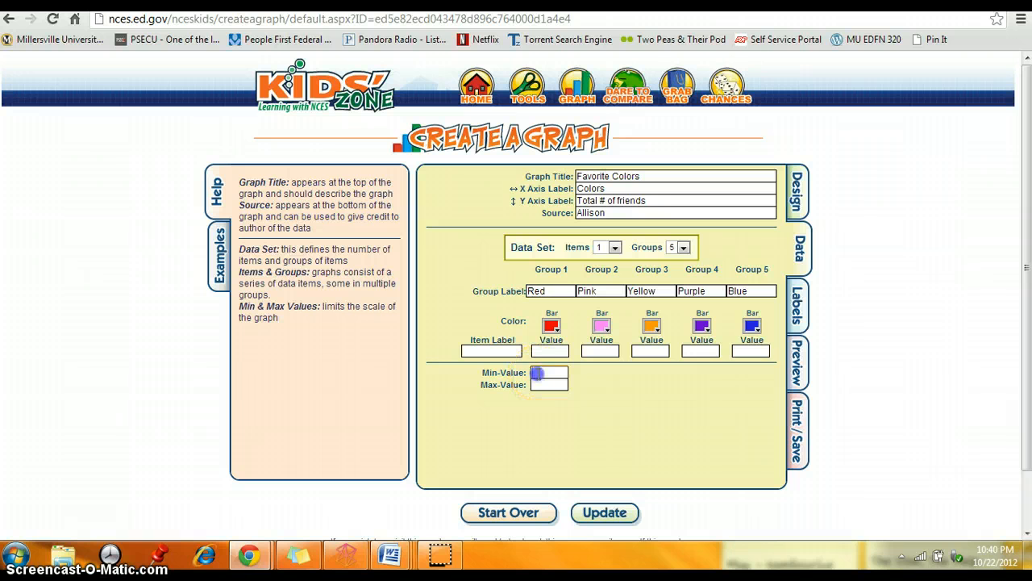
type("0")
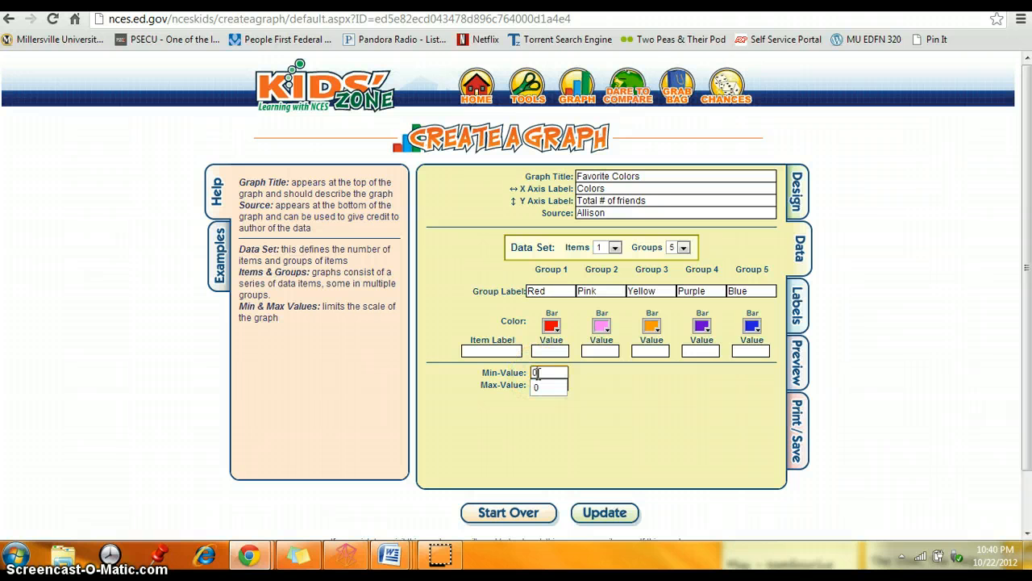
left_click(618, 384)
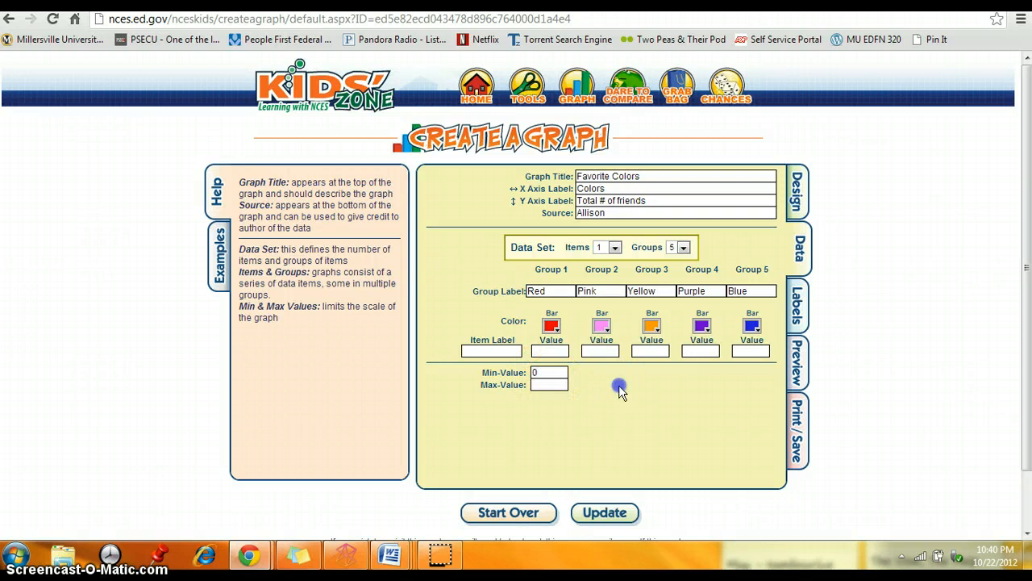
left_click(543, 388)
type("10")
left_click(591, 394)
Enter the group values: 6 for Red, 2 for Pink, 2 for Yellow, 5 for Purple and 5 for Blue.
left_click(536, 353)
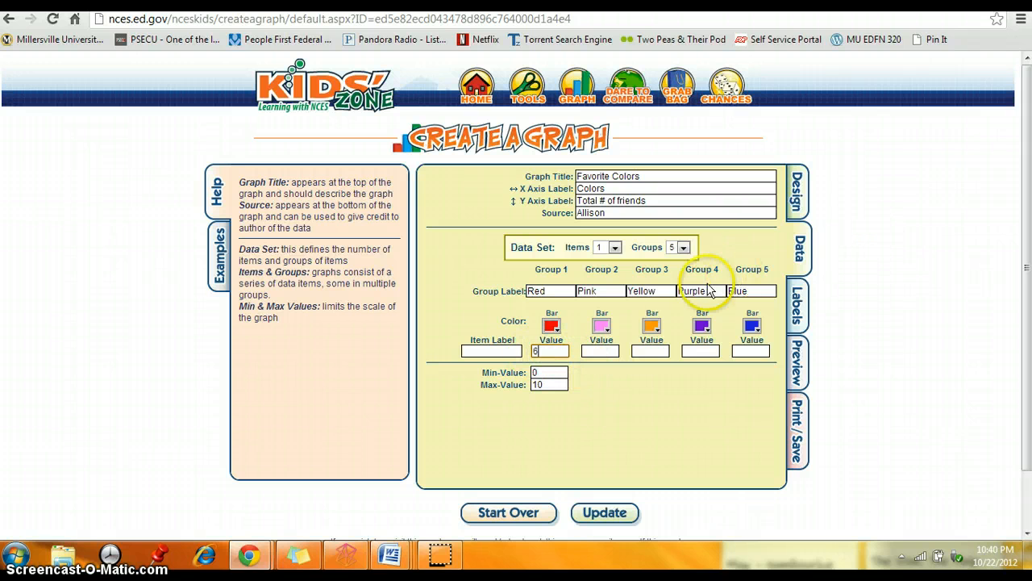
left_click(601, 353)
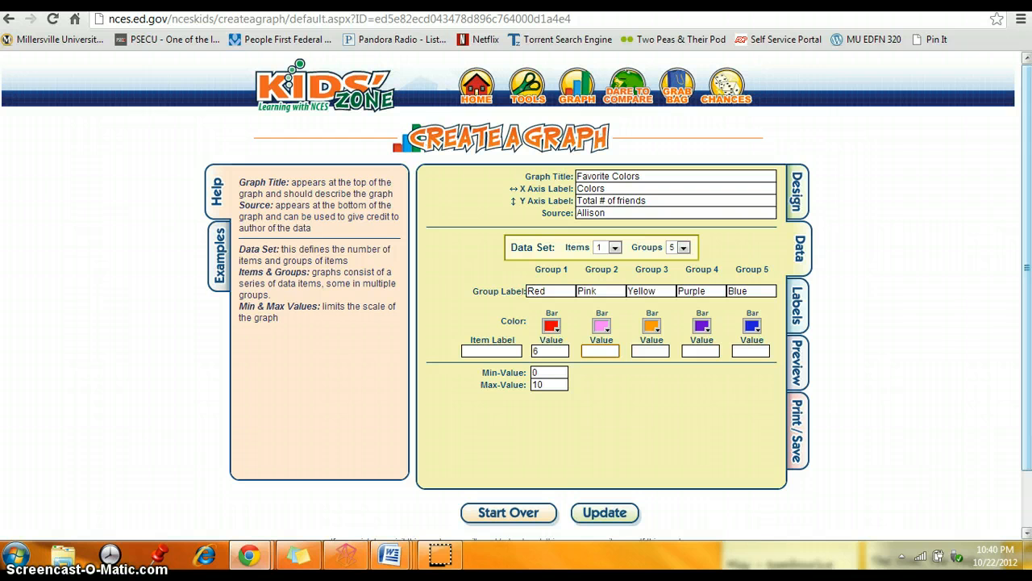
type("2")
left_click(655, 352)
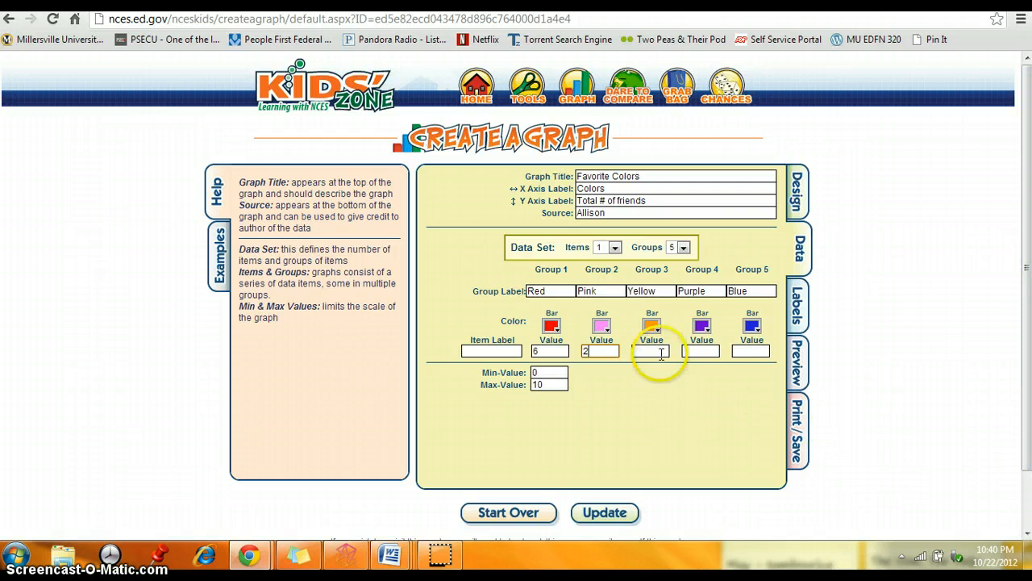
type("2")
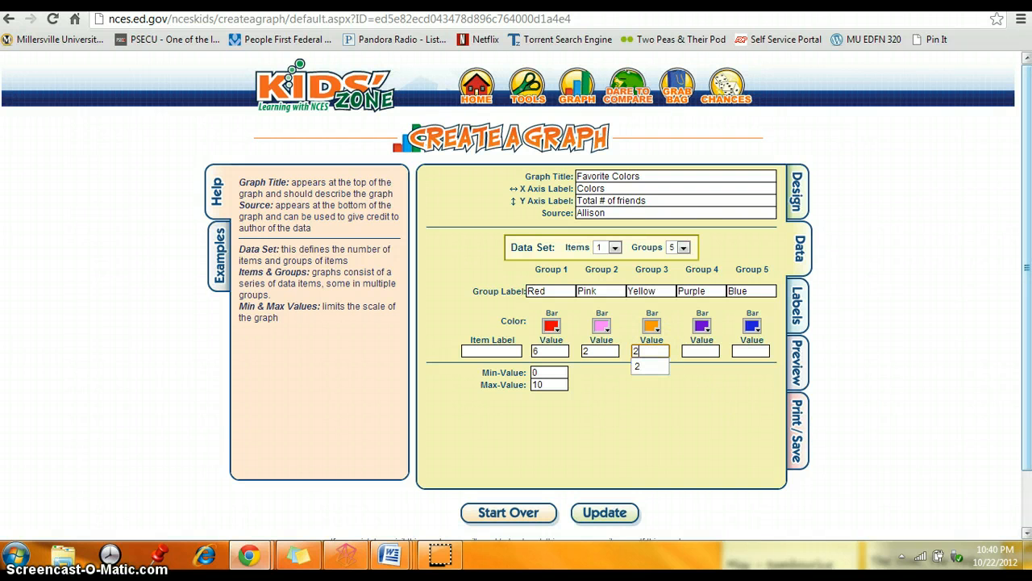
left_click(702, 431)
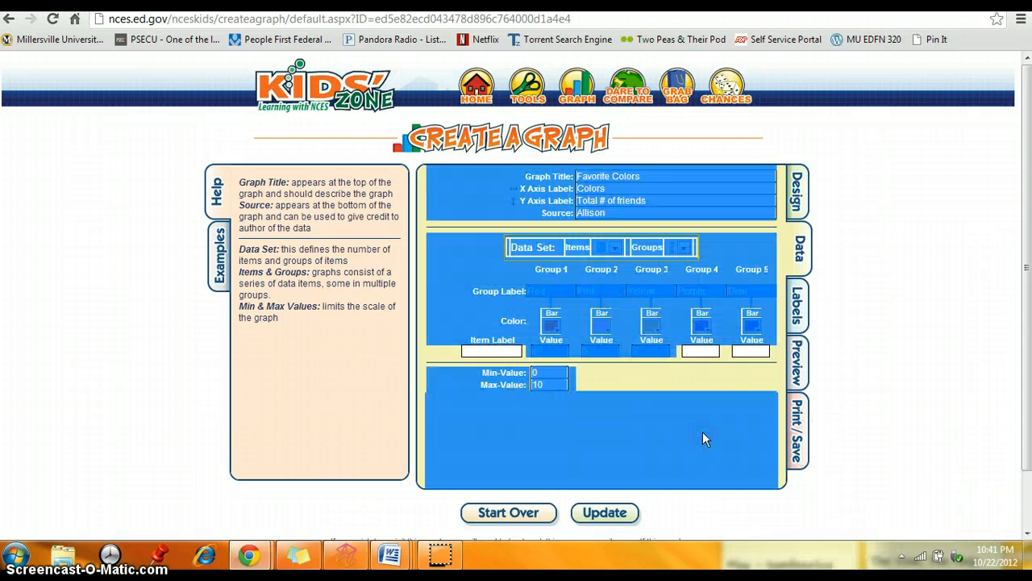
left_click(704, 352)
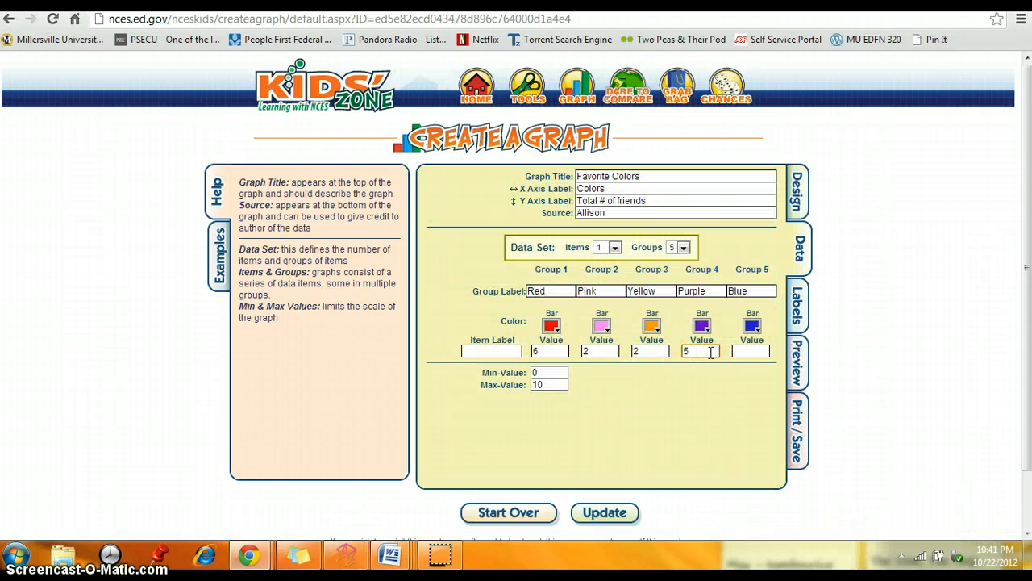
type("5")
left_click(747, 352)
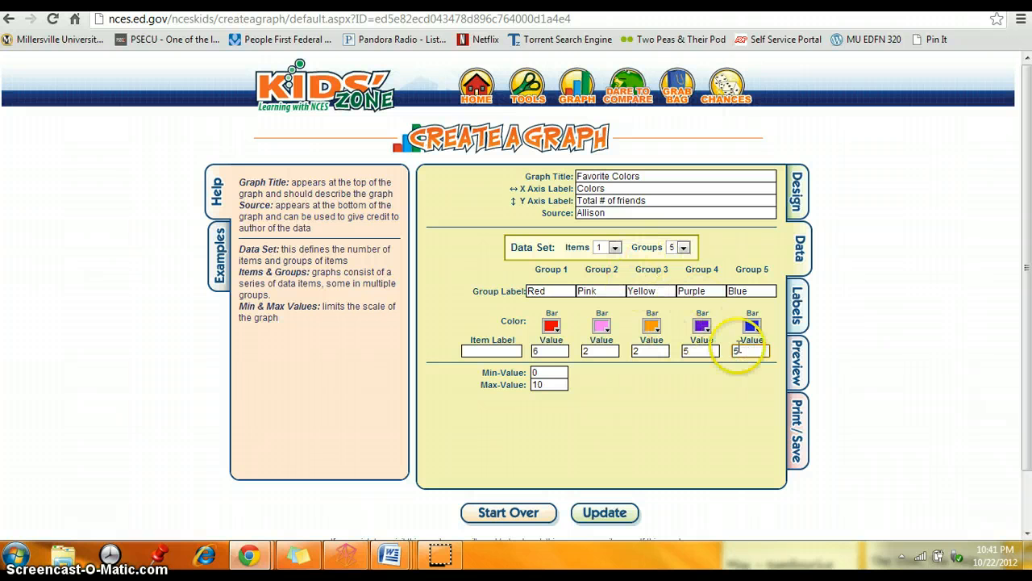
Open the graph's label settings and choose value as the data label type.
left_click(799, 303)
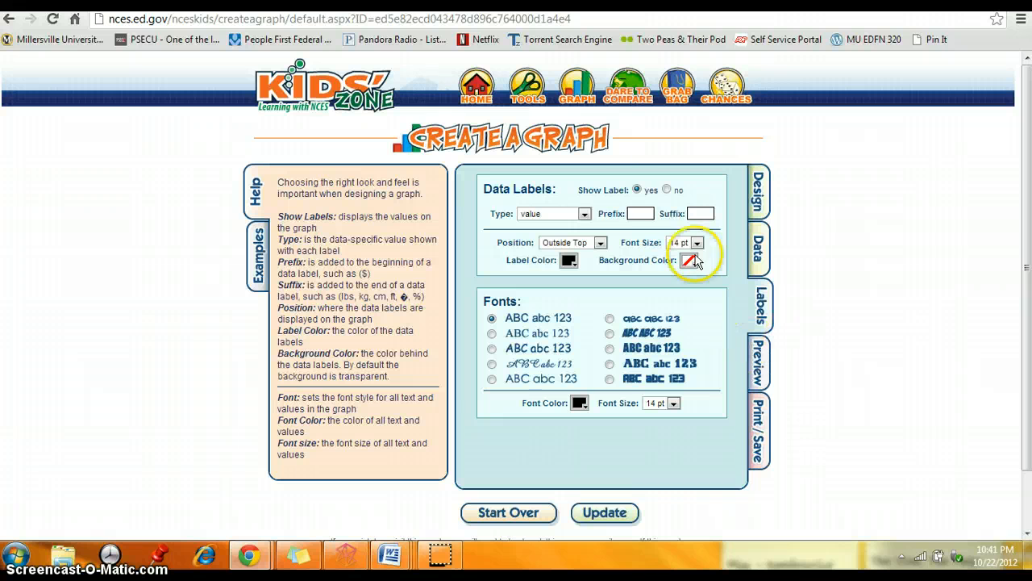
left_click(570, 216)
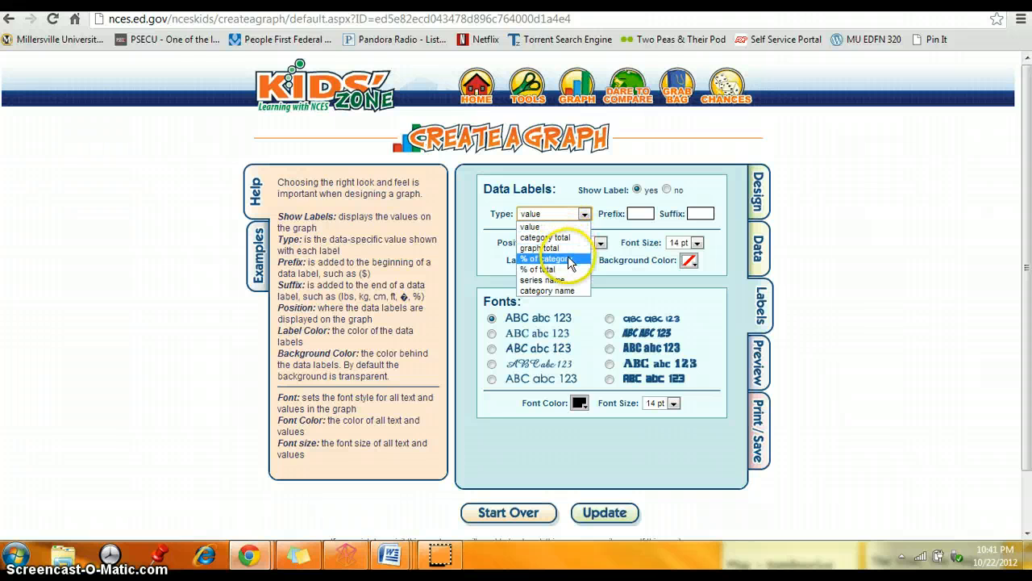
left_click(550, 225)
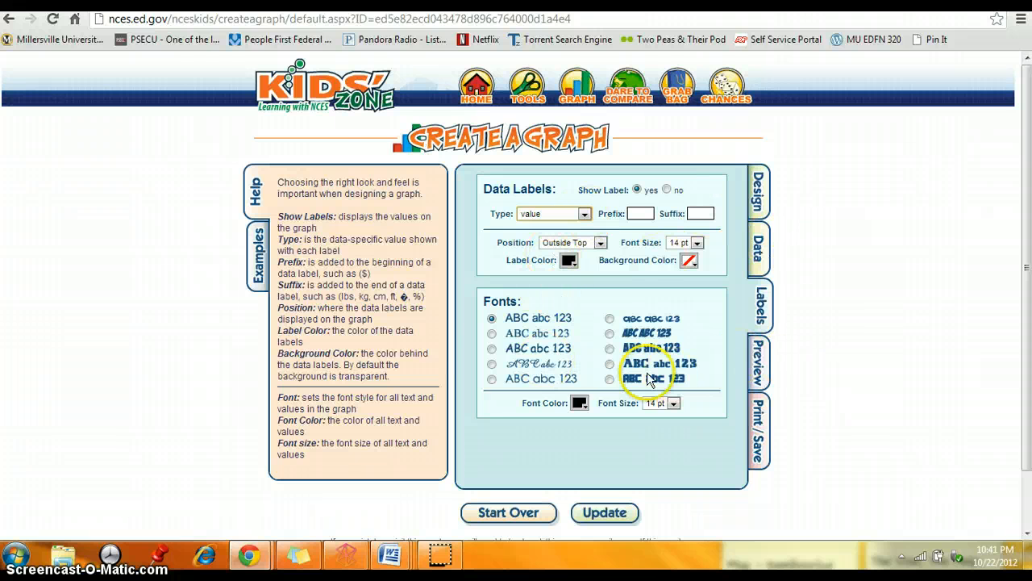
Preview the favorite colors graph and open its print, download and email options.
left_click(762, 369)
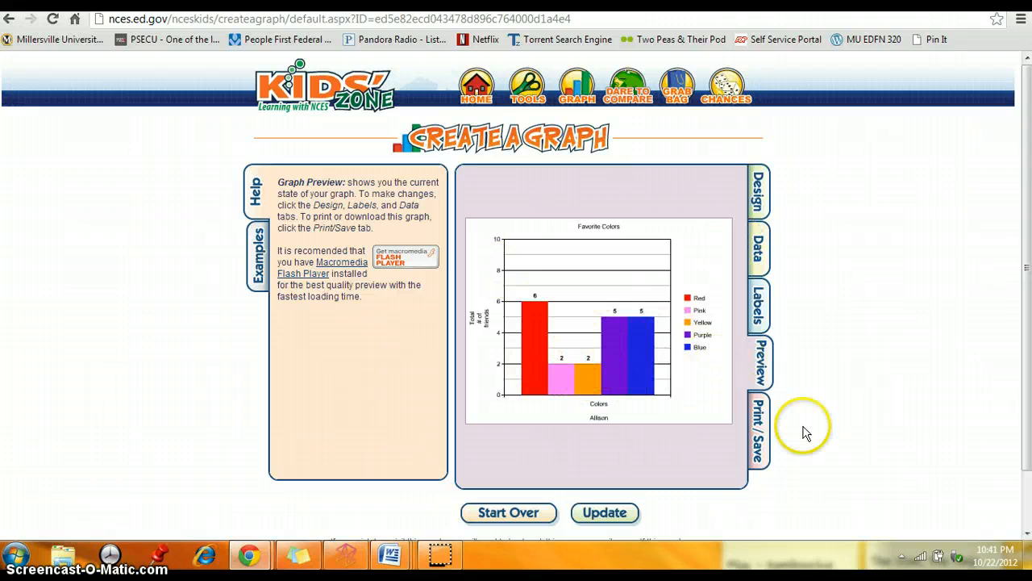
left_click(758, 436)
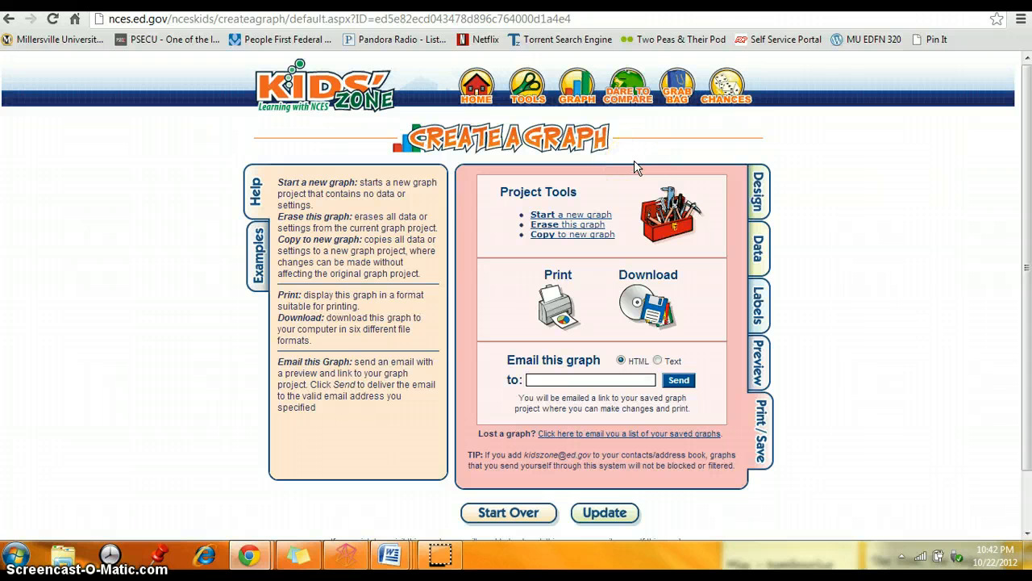
Look through the site's Grab Bag, Chances and Tools sections, and return to the Kids' Zone home page.
left_click(633, 92)
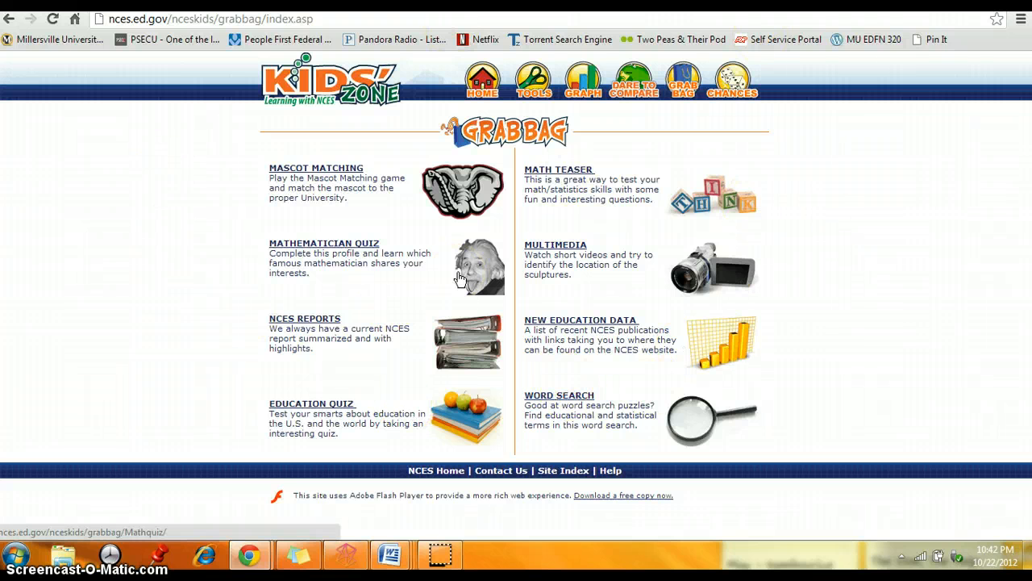
left_click(737, 84)
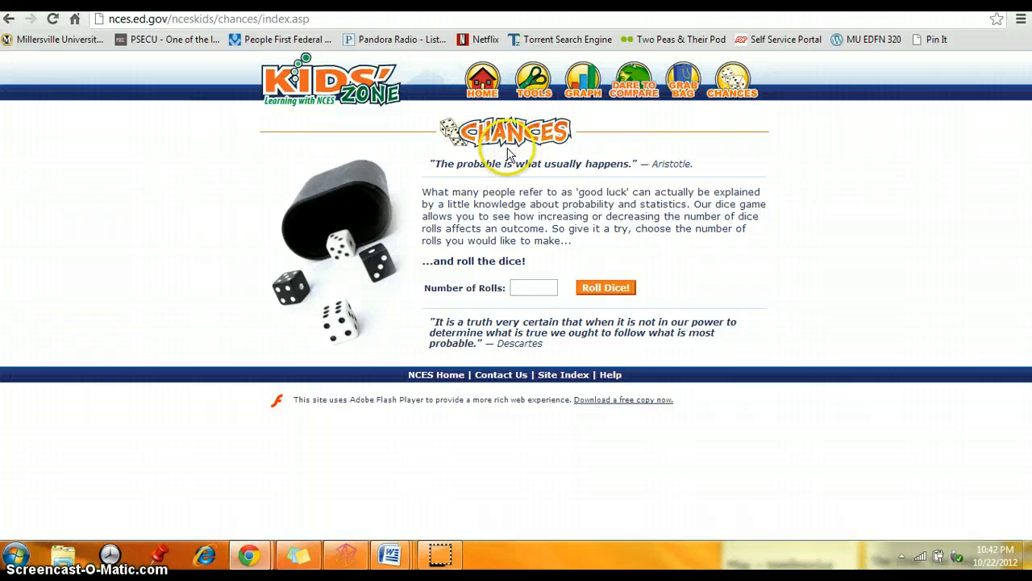
left_click(545, 90)
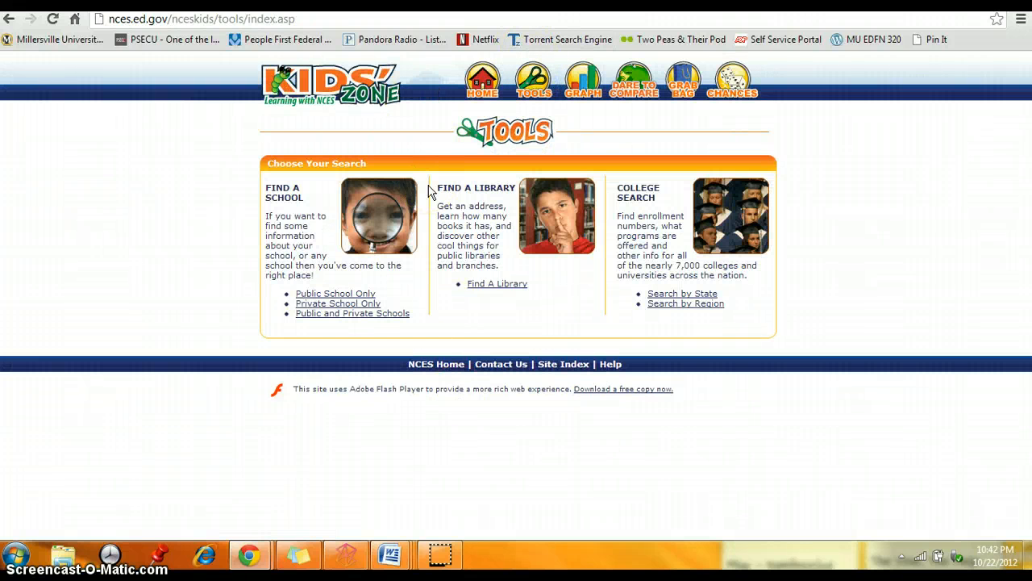
left_click(387, 177)
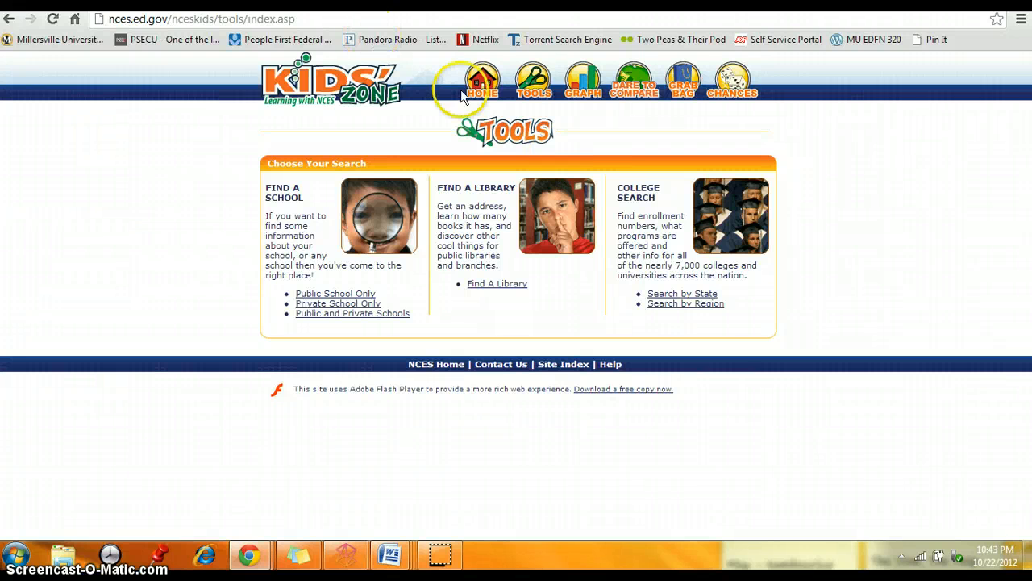
left_click(482, 81)
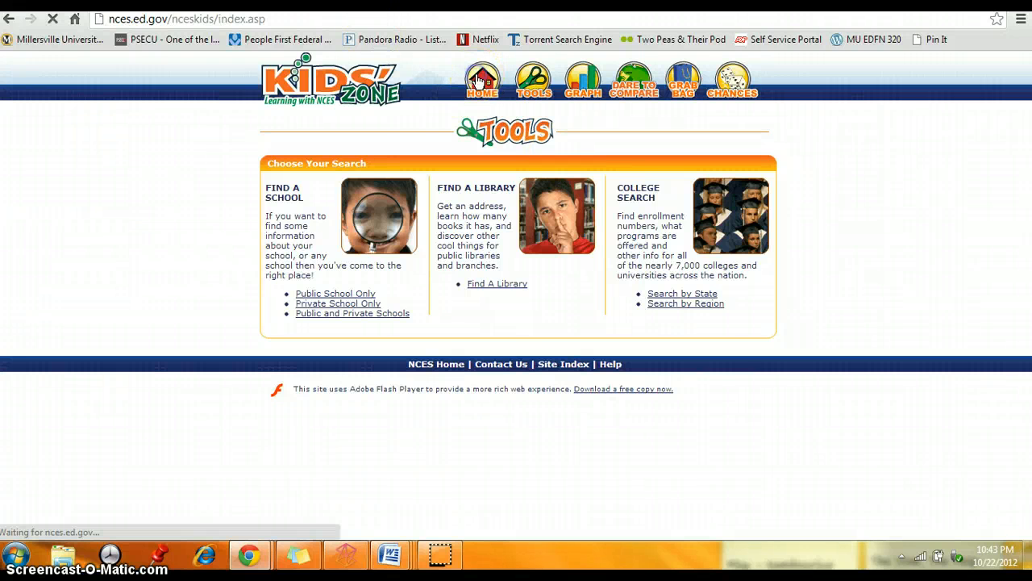